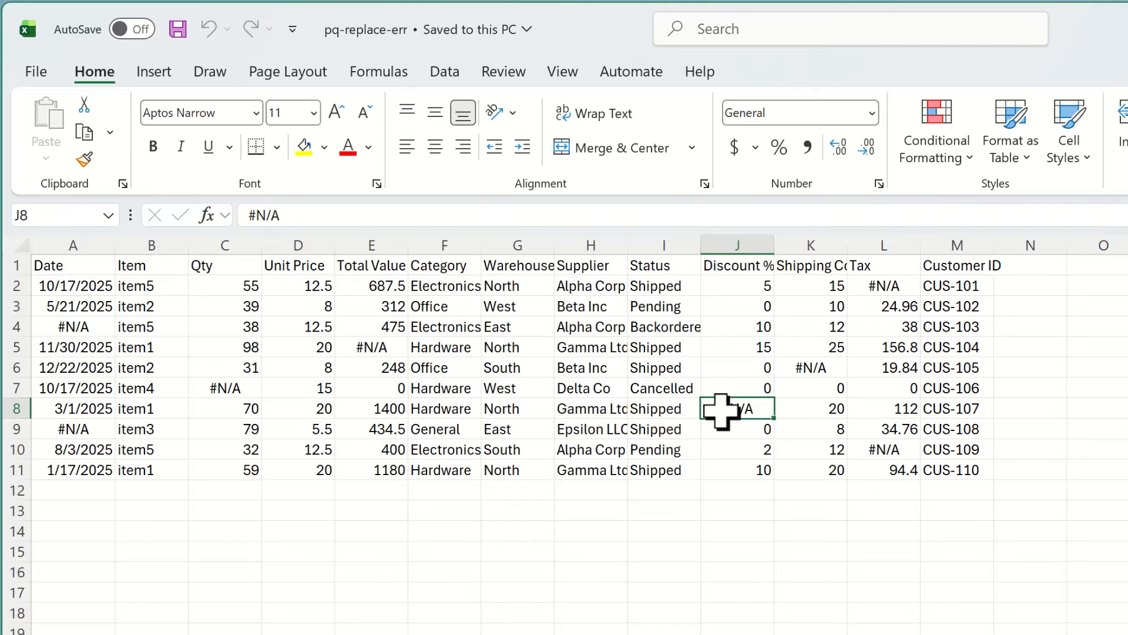
- Create a table with headers from the data range A1:M11 and load it into the Power Query Editor
{"action": "left_click", "coordinate": [517, 365]}
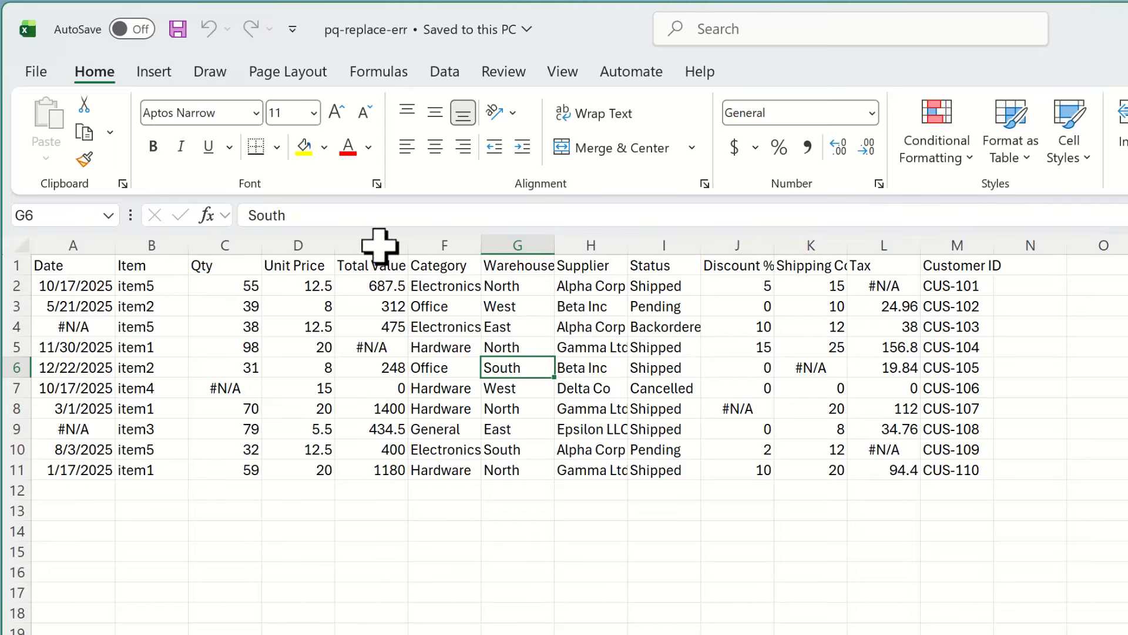
{"action": "left_click", "coordinate": [442, 75]}
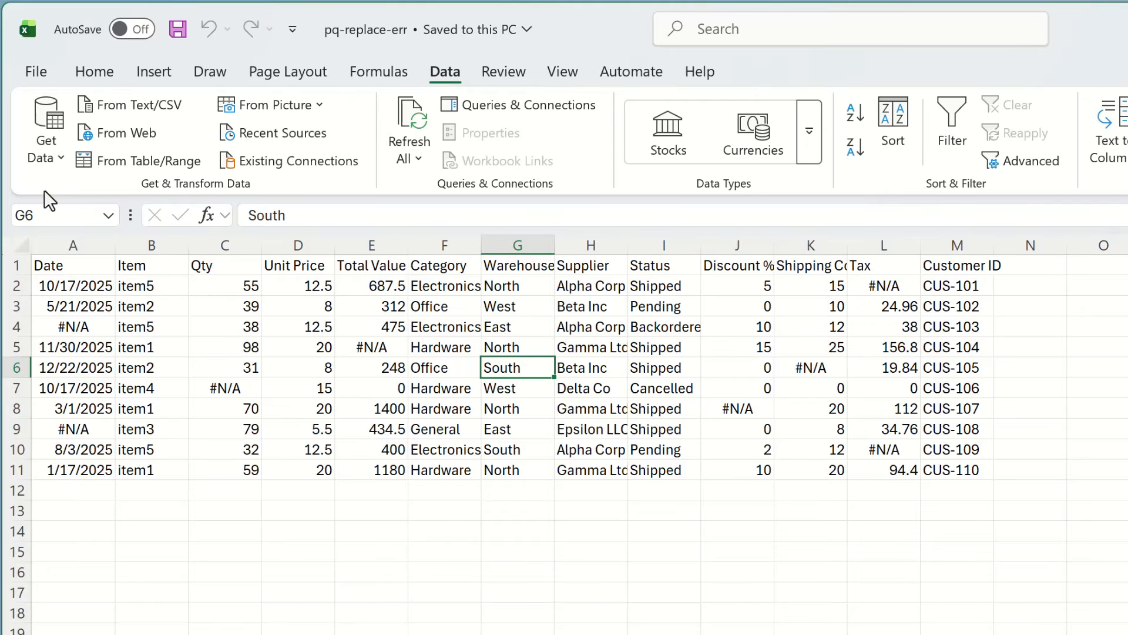
{"action": "left_click", "coordinate": [133, 157]}
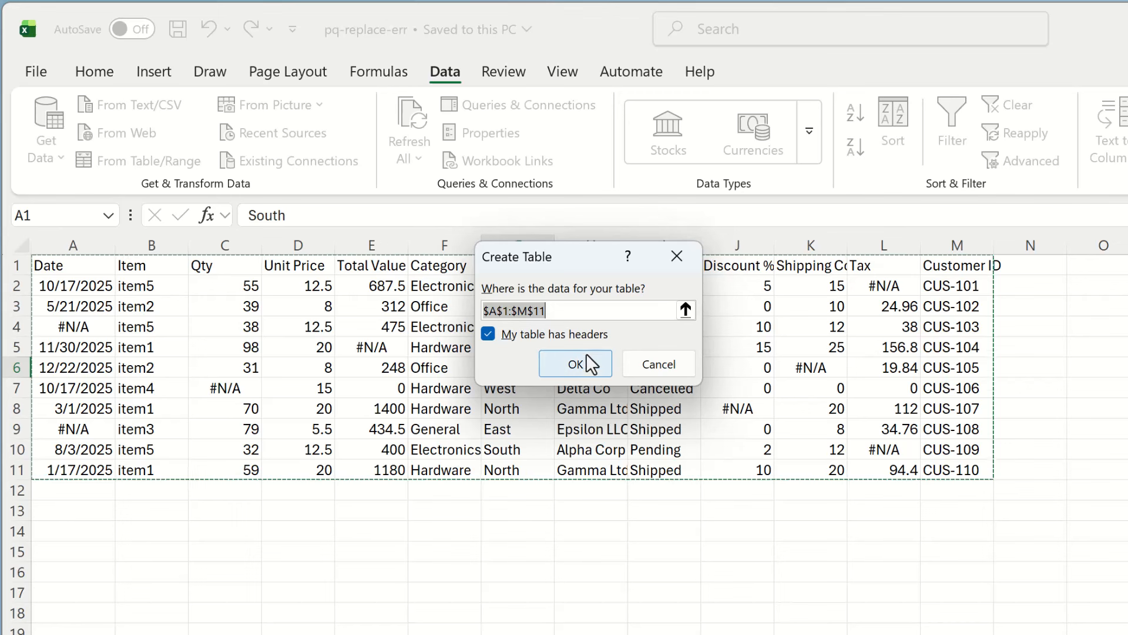
{"action": "left_click", "coordinate": [584, 361]}
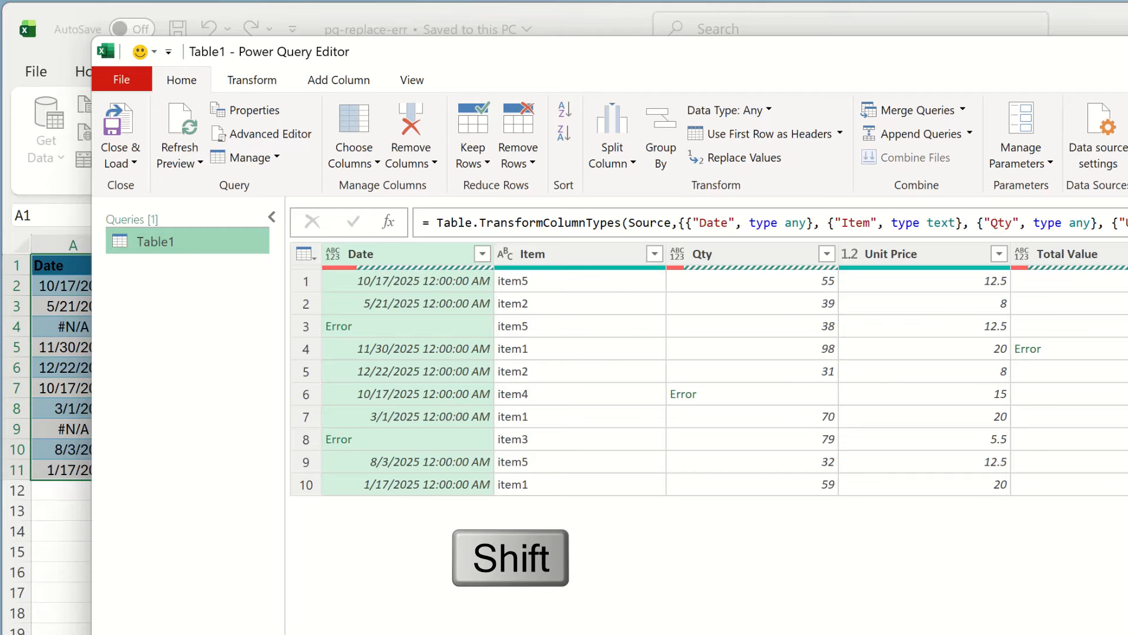
- Replace errors with null in all columns from Date through Customer ID
{"action": "scroll", "coordinate": [705, 376], "scroll_direction": "right", "scroll_amount": 5}
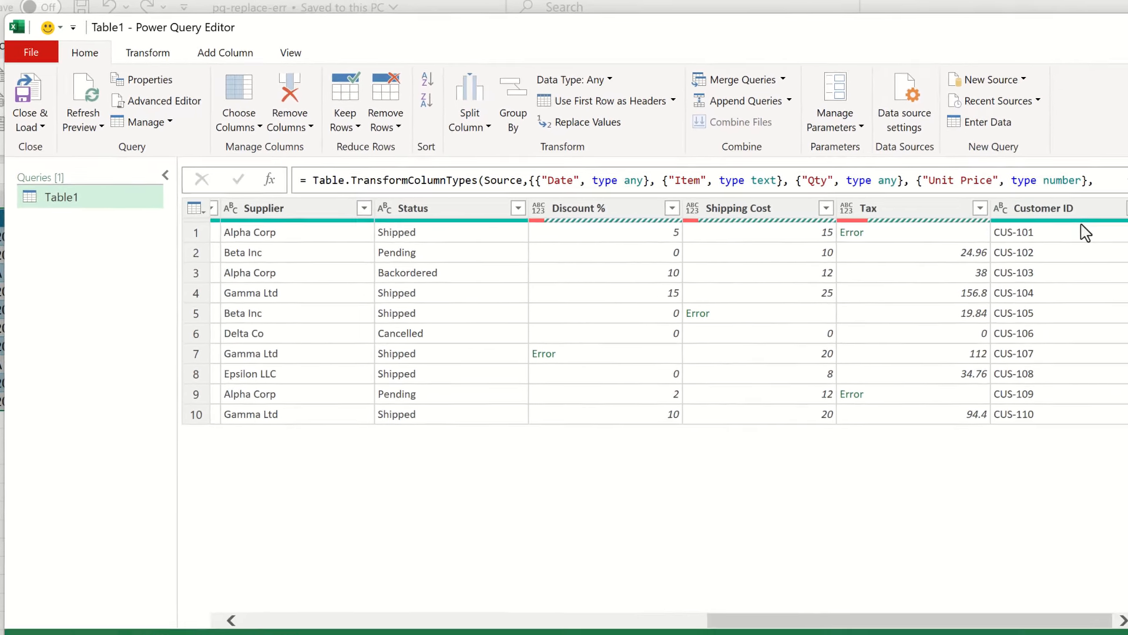
{"action": "left_click", "coordinate": [1077, 211], "text": "shift"}
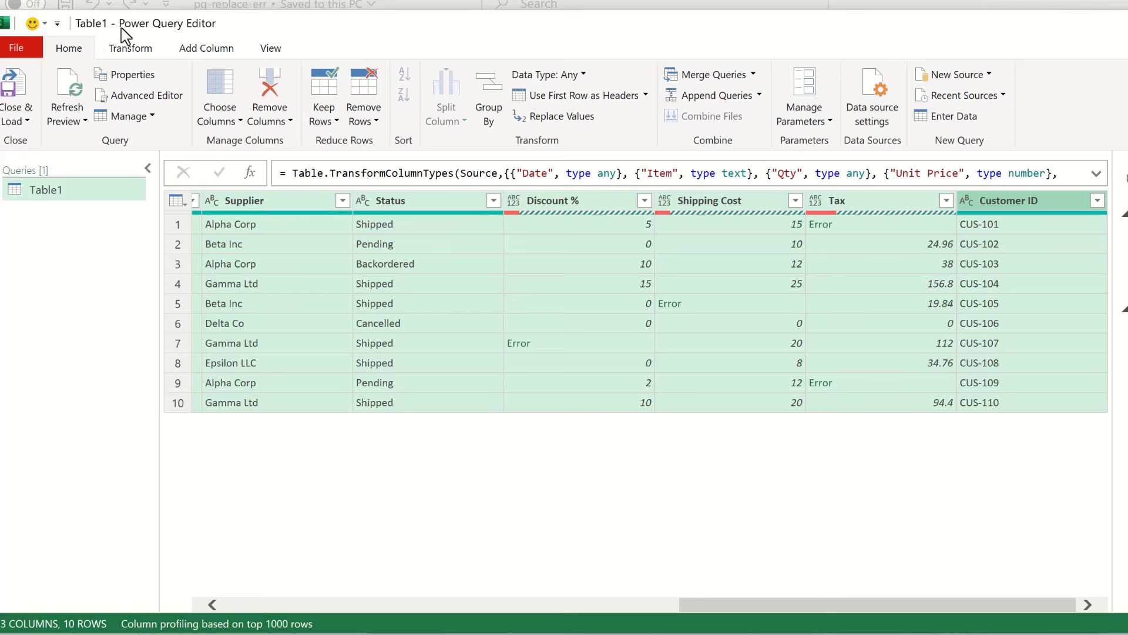
{"action": "left_click", "coordinate": [122, 51]}
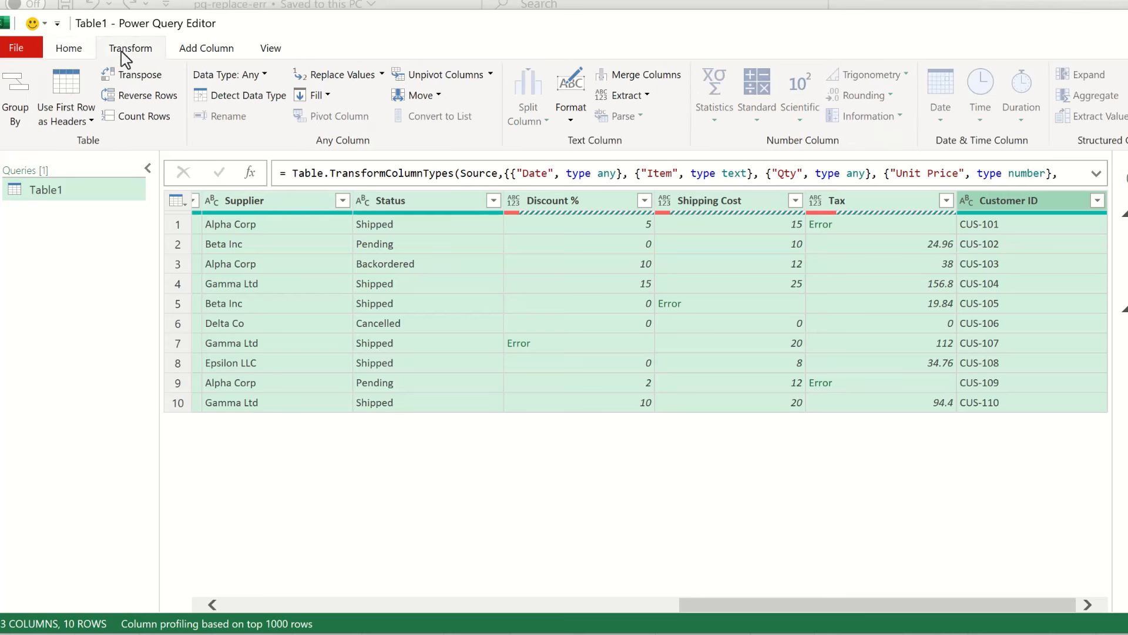
{"action": "left_click", "coordinate": [382, 74]}
{"action": "left_click", "coordinate": [365, 118]}
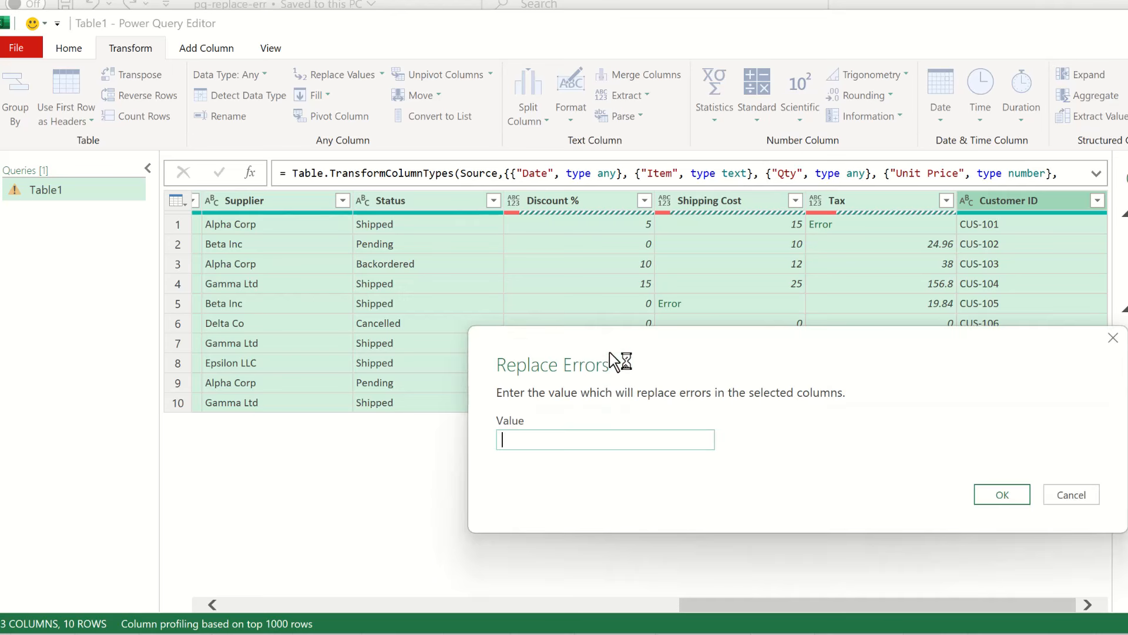
{"action": "type", "text": "null"}
{"action": "left_click", "coordinate": [999, 498]}
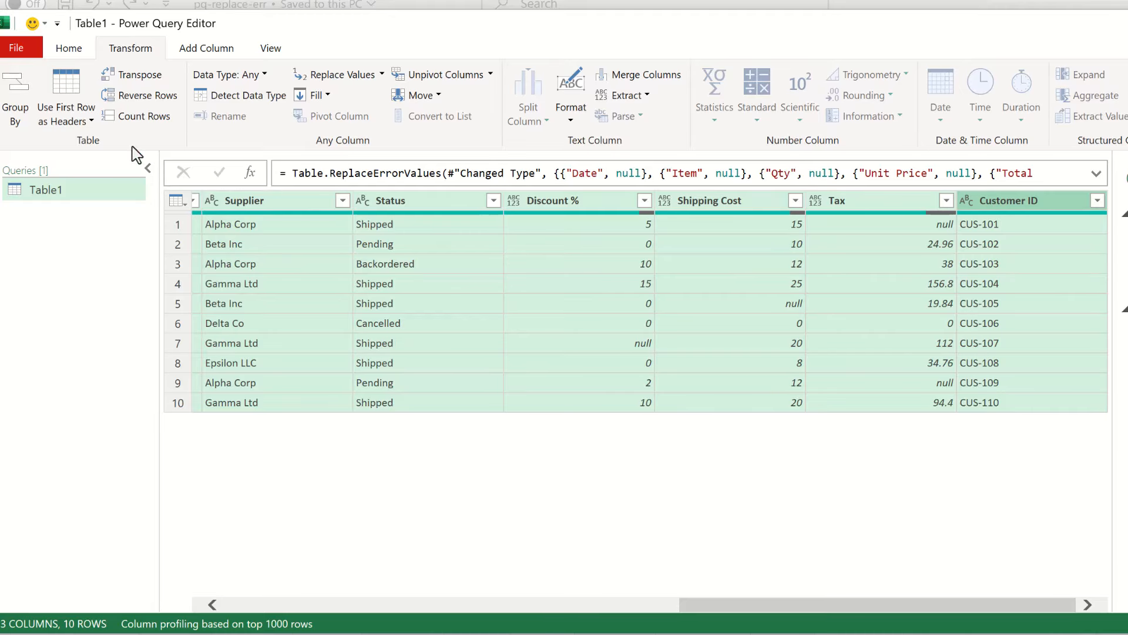
- Close the query editor, load the query to a new worksheet, and select the loaded table
{"action": "left_click", "coordinate": [75, 57]}
{"action": "left_click", "coordinate": [18, 88]}
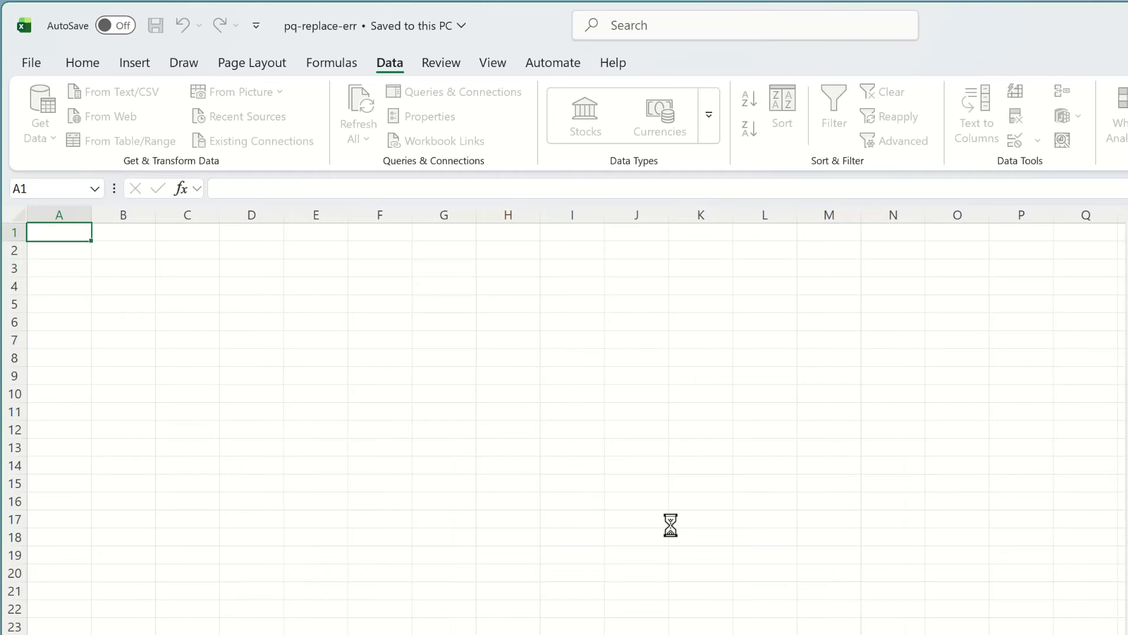
{"action": "key", "text": "ctrl+a"}
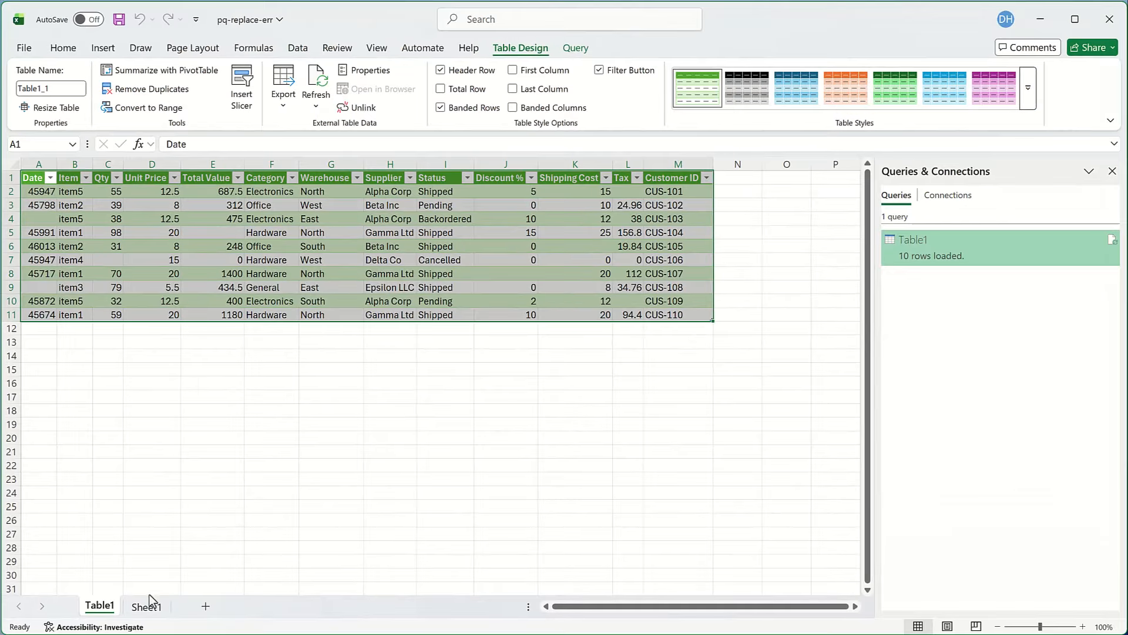
- Delete the Warehouse column from the source table on Sheet1
{"action": "left_click", "coordinate": [147, 606]}
{"action": "left_click", "coordinate": [369, 164]}
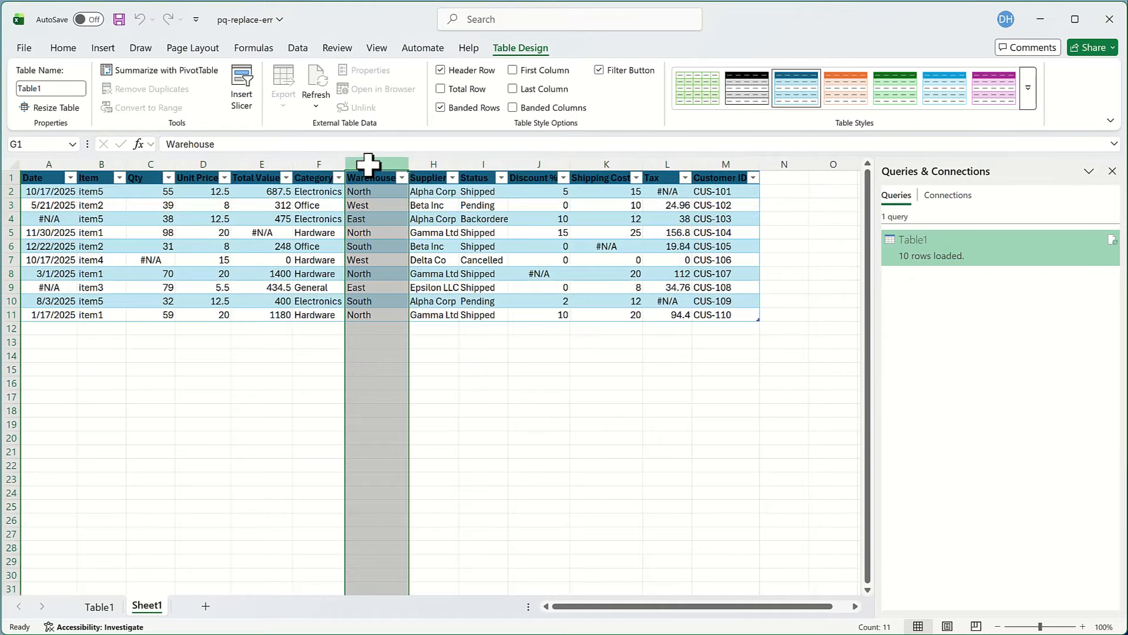
{"action": "right_click", "coordinate": [369, 160]}
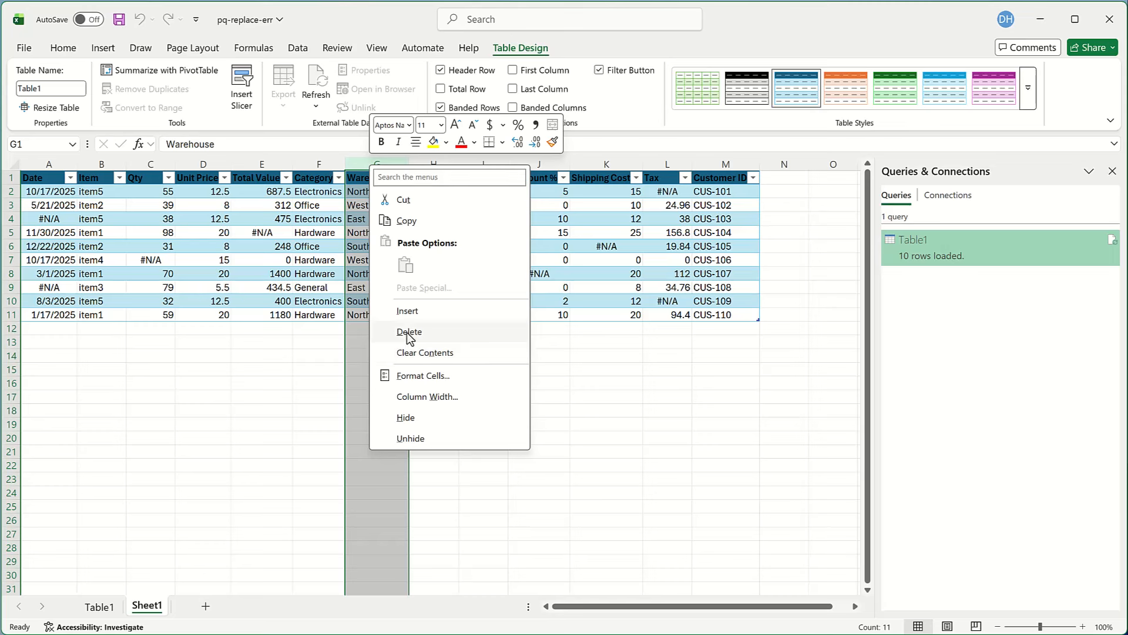
{"action": "left_click", "coordinate": [424, 330]}
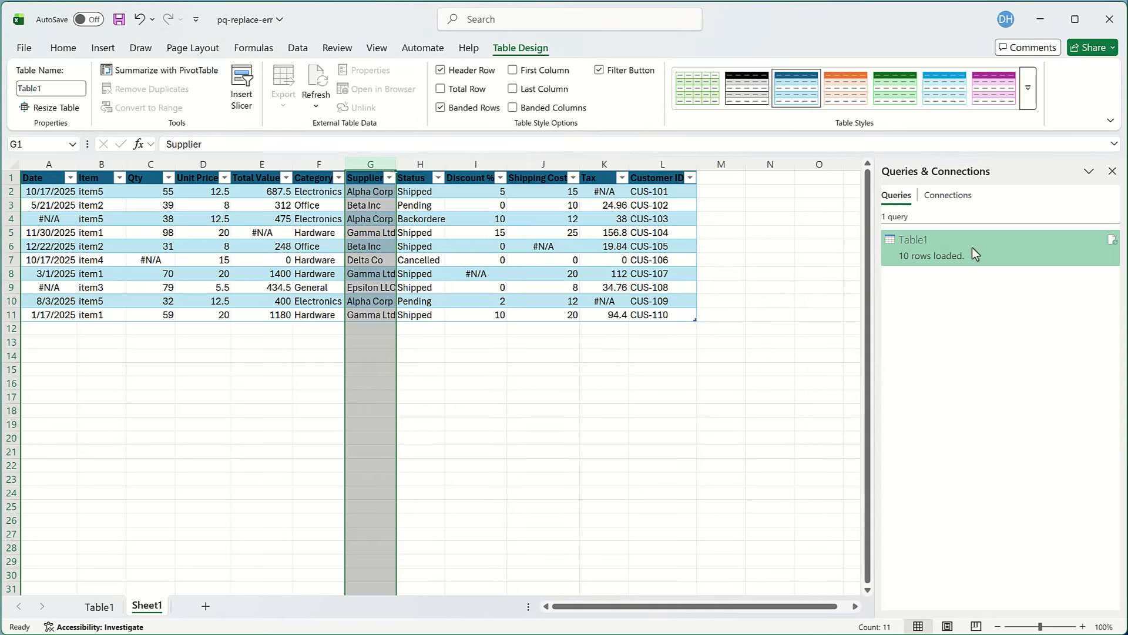
- Try to refresh the Table1 query against the changed source table
{"action": "right_click", "coordinate": [972, 248]}
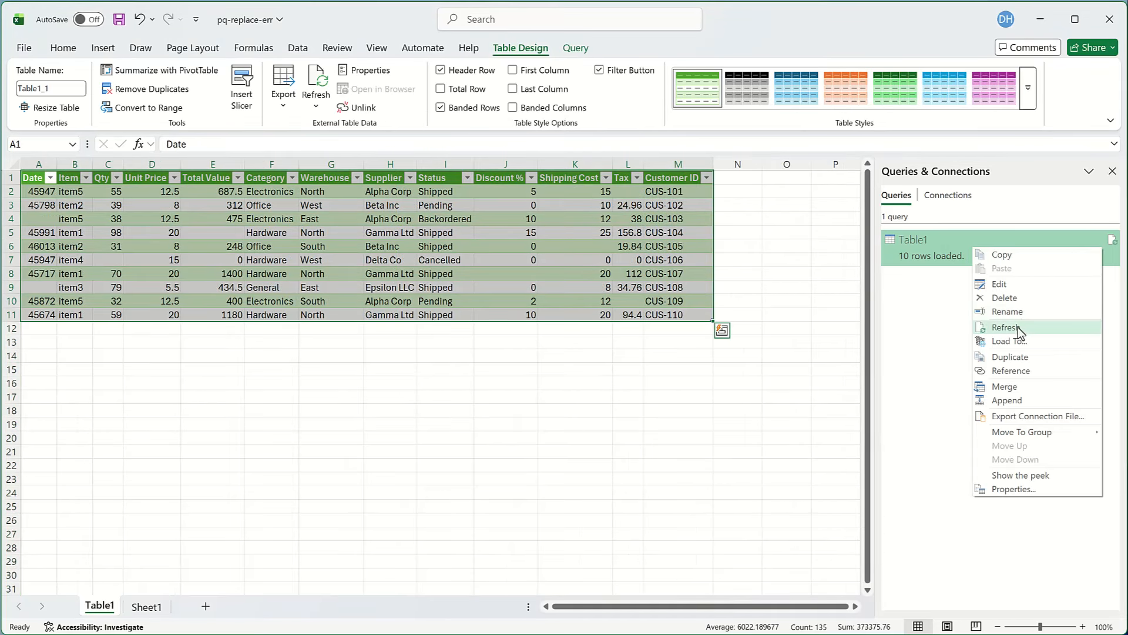
{"action": "left_click", "coordinate": [1030, 328]}
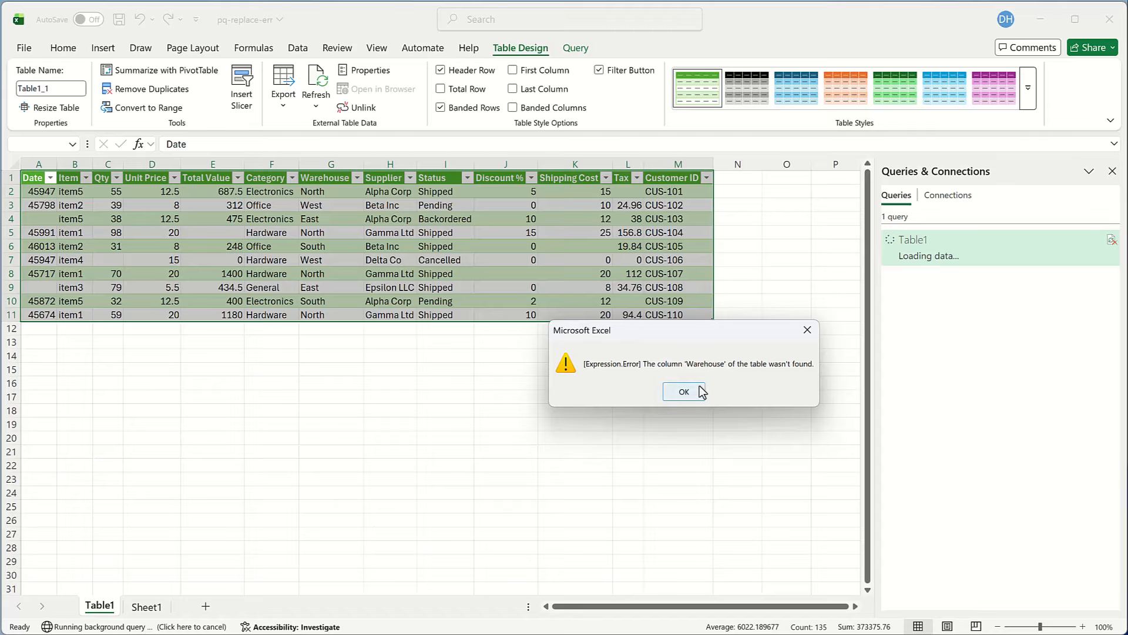
{"action": "left_click", "coordinate": [699, 386]}
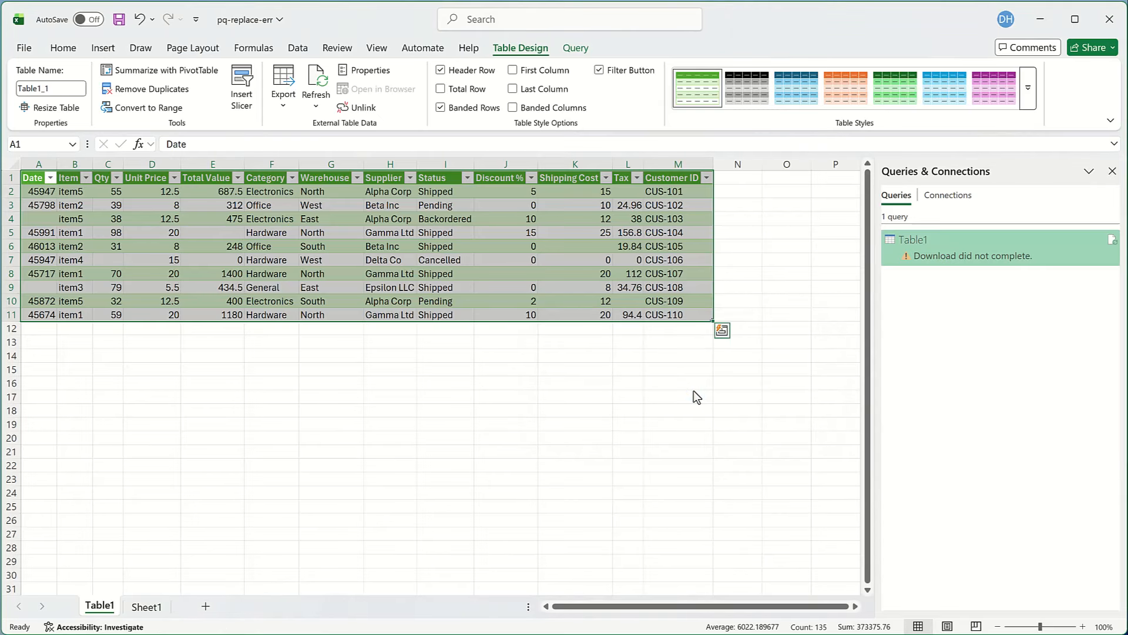
- Open the Table1 query for editing and delete its error-replacement and Changed Type steps, leaving only Source
{"action": "double_click", "coordinate": [965, 255]}
{"action": "double_click", "coordinate": [952, 258]}
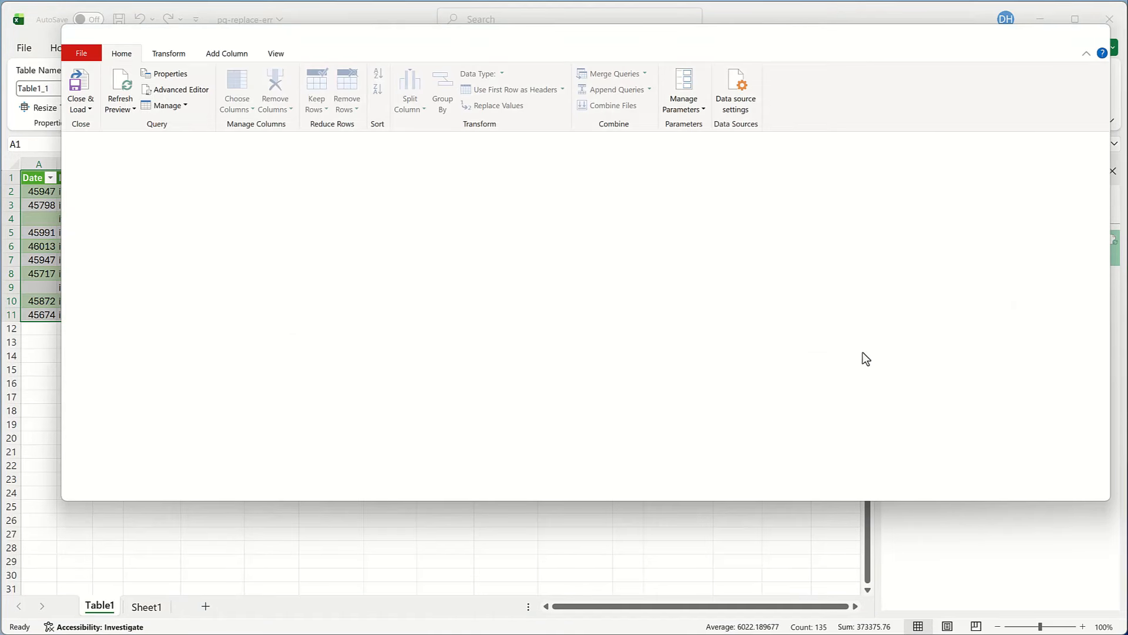
{"action": "left_click", "coordinate": [943, 300]}
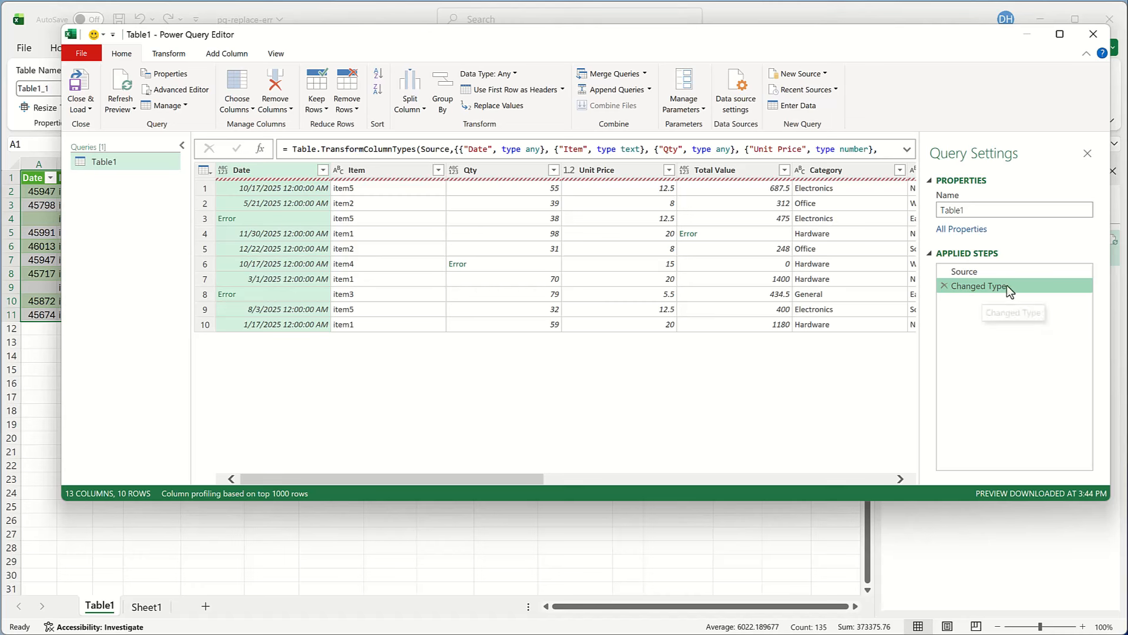
{"action": "left_click", "coordinate": [943, 285]}
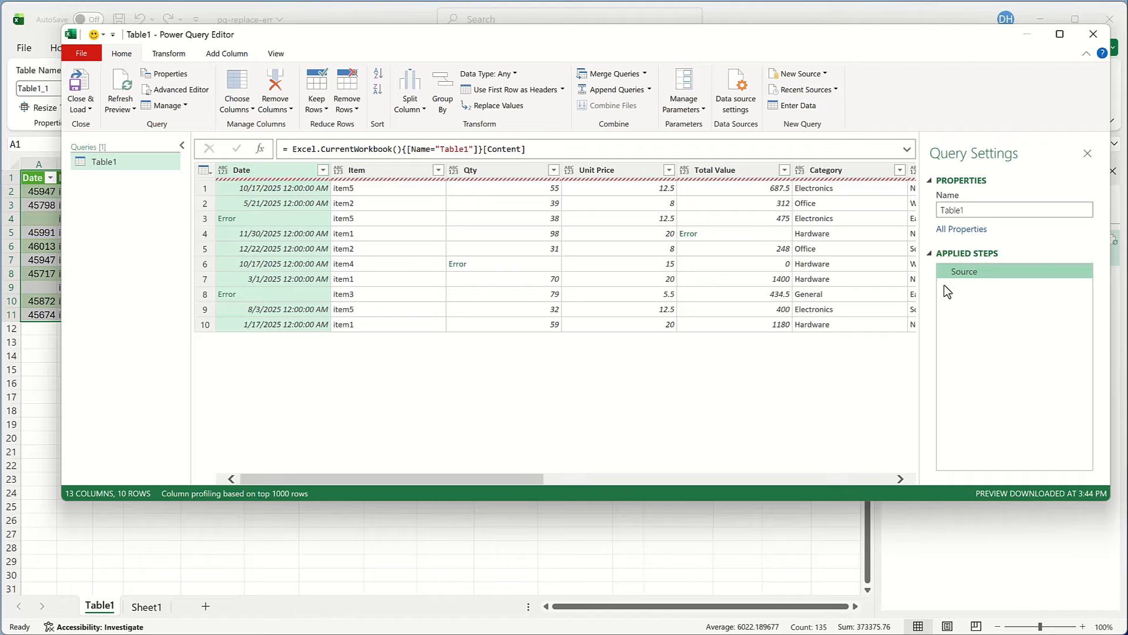
- Add a custom query step after Source with the formula = Table.ColumnNames(Source)
{"action": "left_click", "coordinate": [261, 149]}
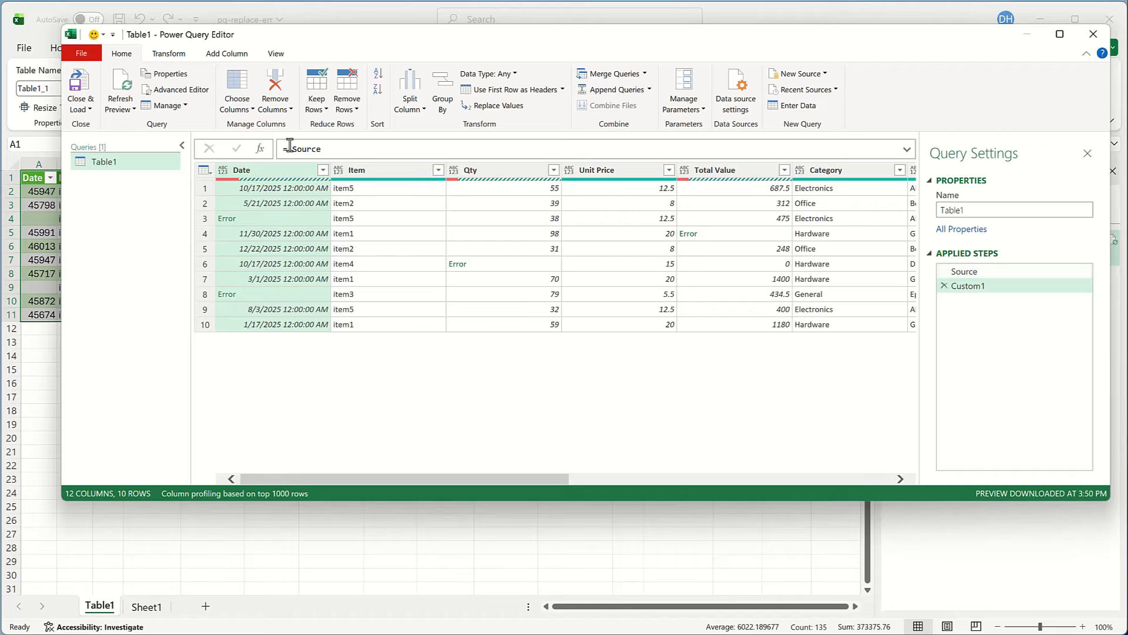
{"action": "left_click", "coordinate": [292, 150]}
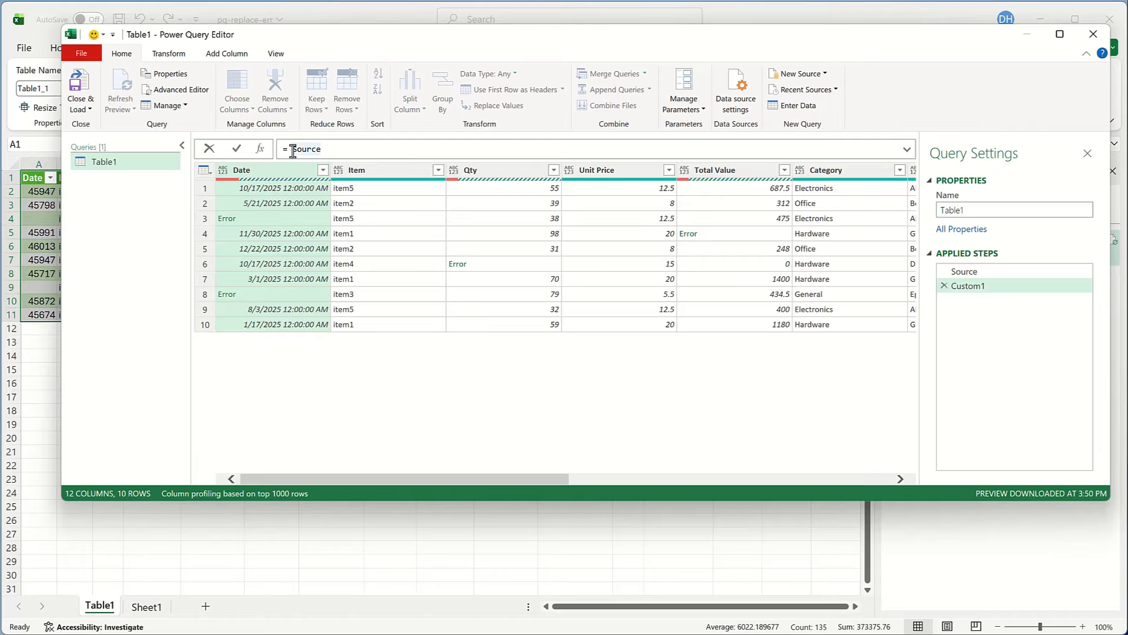
{"action": "type", "text": "Table.Col"}
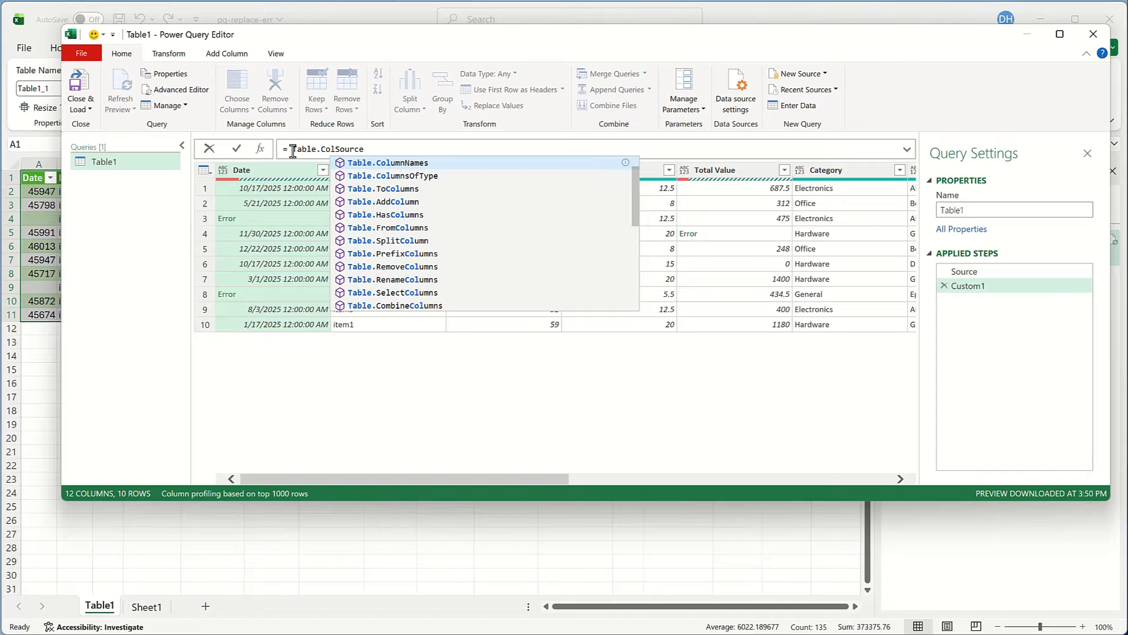
{"action": "left_click", "coordinate": [396, 166]}
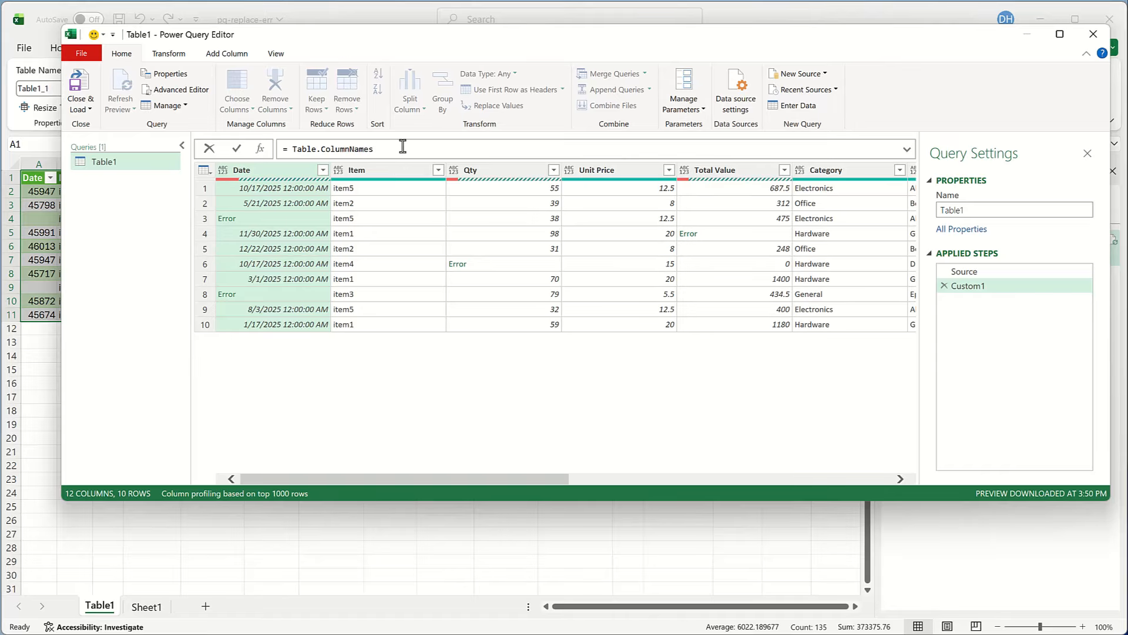
{"action": "type", "text": "("}
{"action": "type", "text": "Sour"}
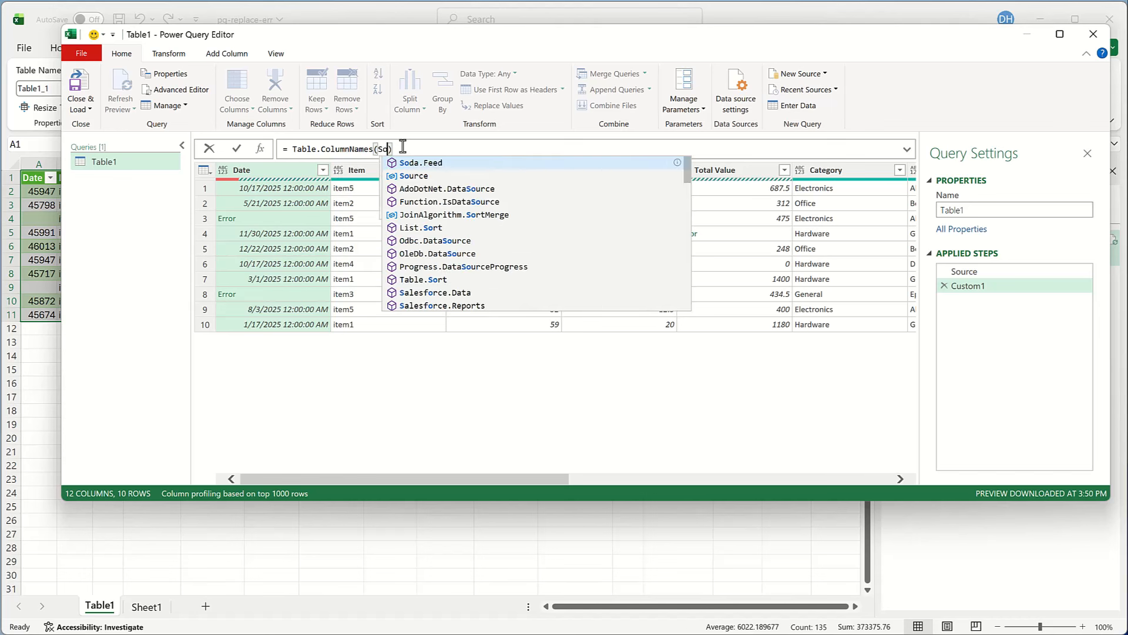
{"action": "left_click", "coordinate": [421, 164]}
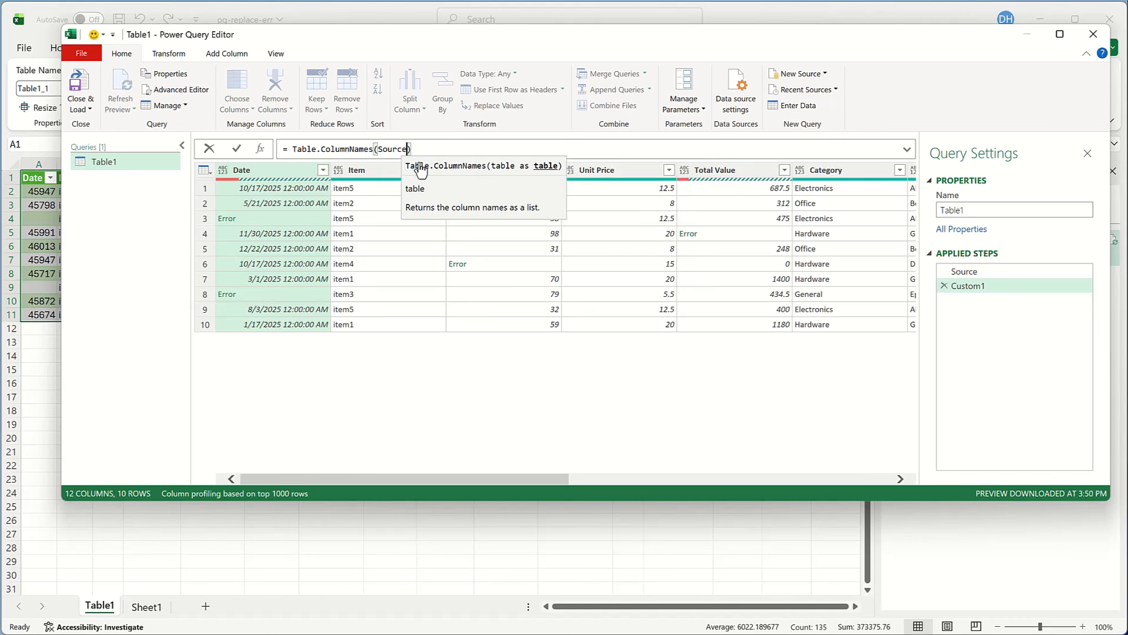
{"action": "left_click", "coordinate": [238, 149]}
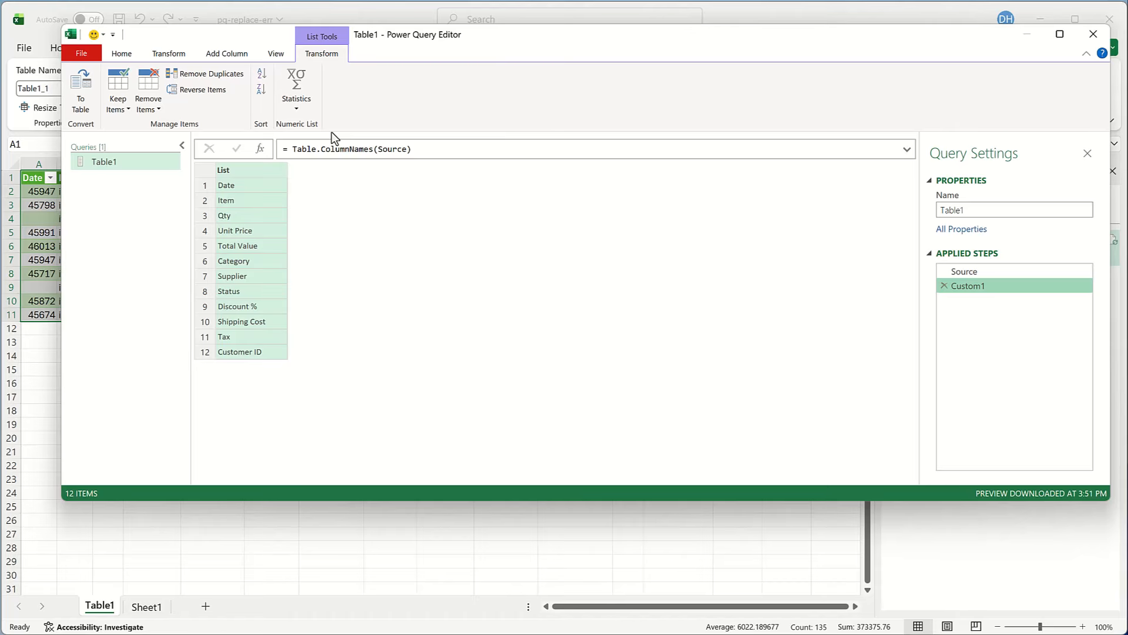
- Wrap the custom step's formula in List.Transform, keeping Table.ColumnNames(Source) as its first argument
{"action": "left_click_drag", "start_coordinate": [292, 149], "coordinate": [421, 149]}
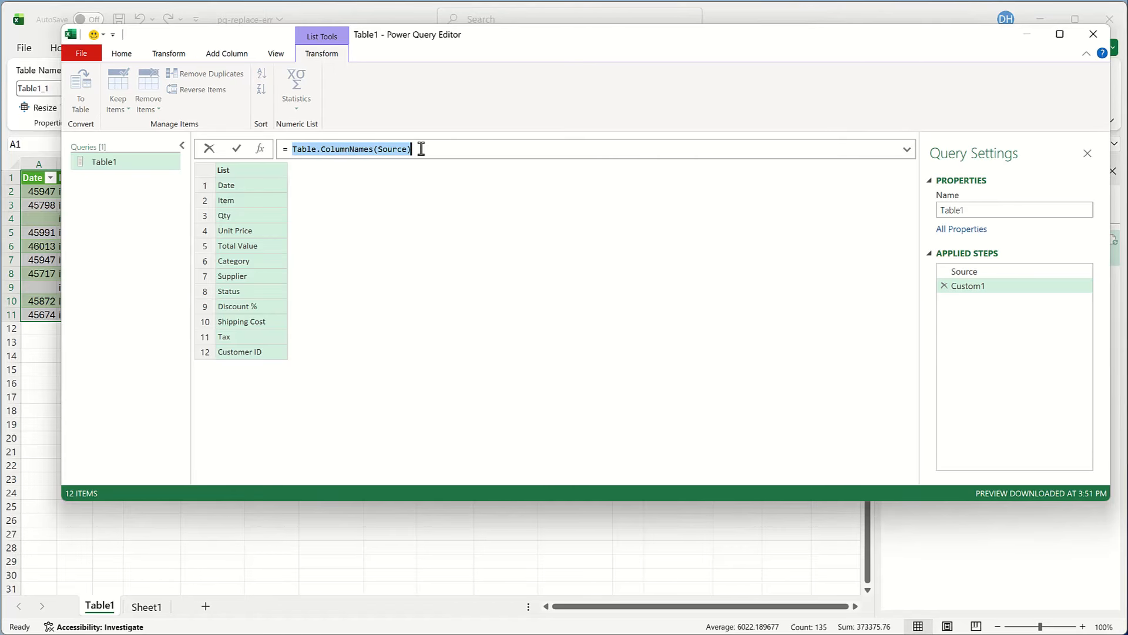
{"action": "key", "text": "ctrl+c"}
{"action": "left_click", "coordinate": [305, 149]}
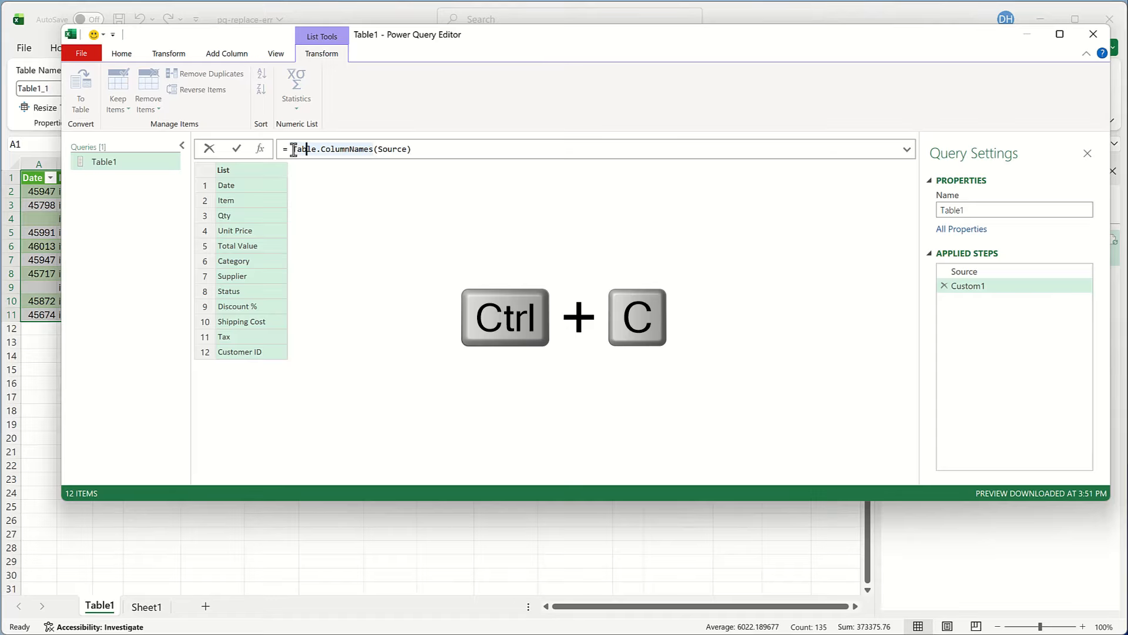
{"action": "left_click", "coordinate": [293, 149]}
{"action": "mouse_move", "coordinate": [355, 150]}
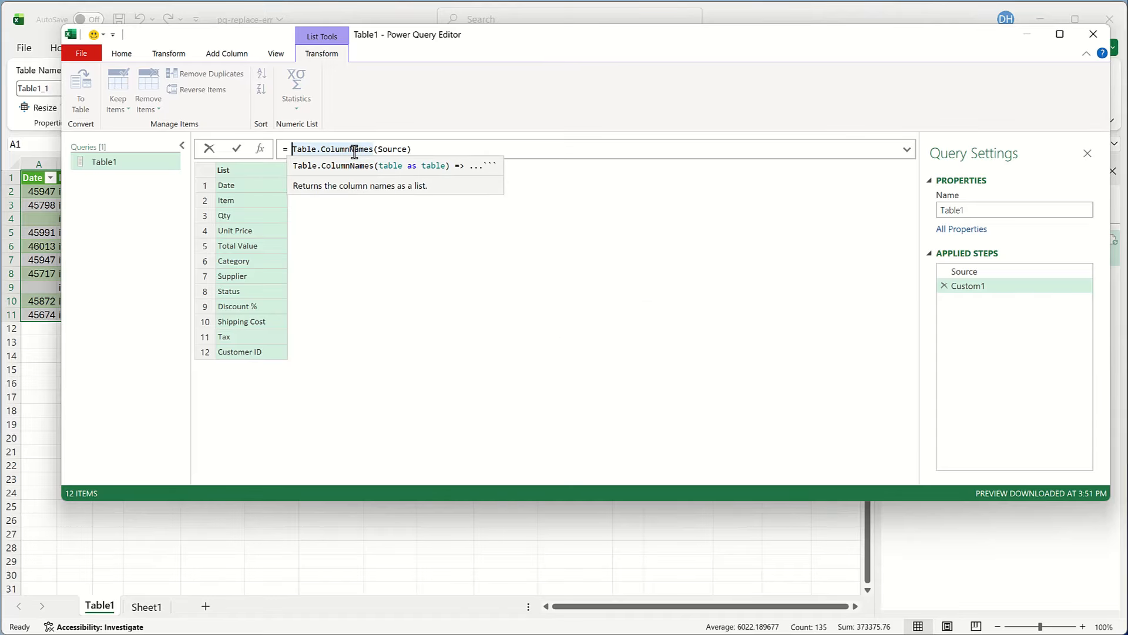
{"action": "type", "text": "List.Tra"}
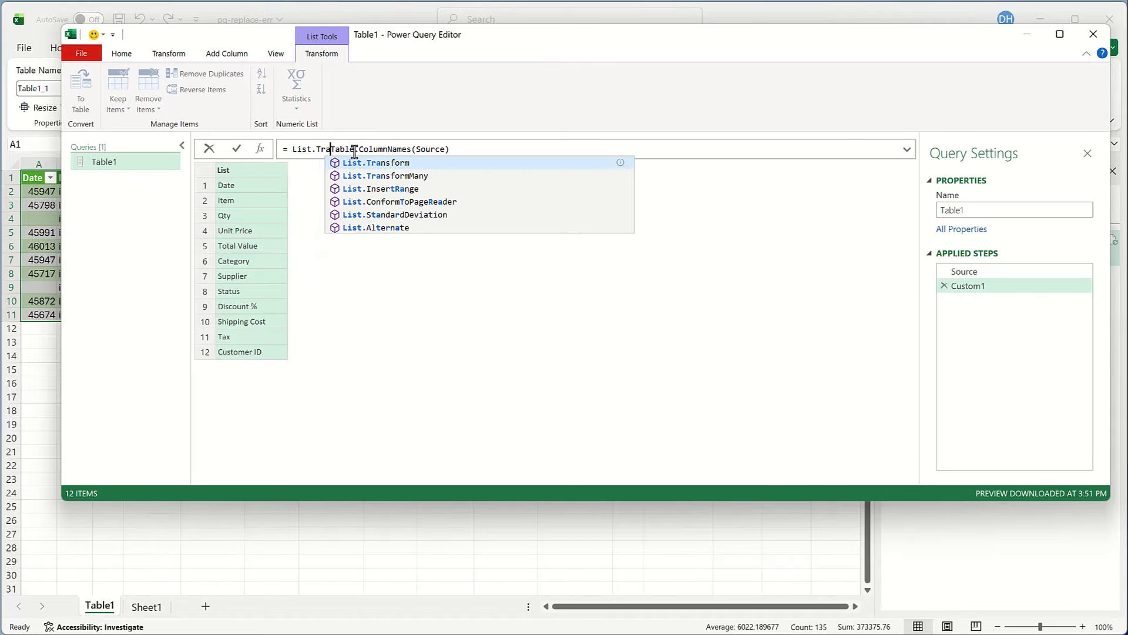
{"action": "key", "text": "Tab"}
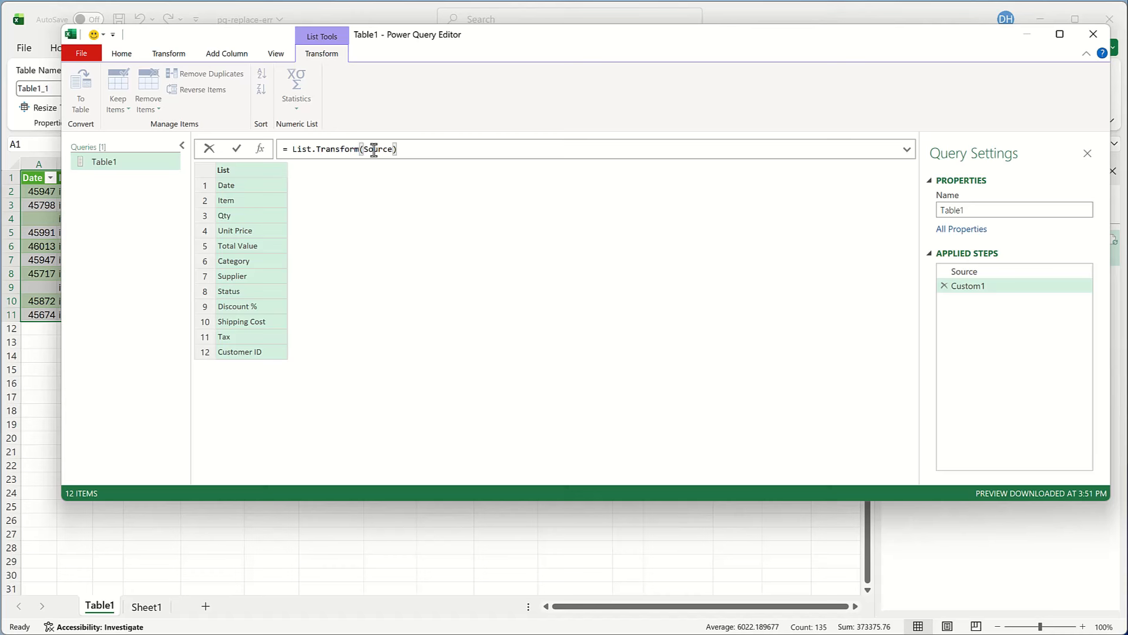
{"action": "left_click_drag", "start_coordinate": [364, 149], "coordinate": [360, 150]}
{"action": "key", "text": "ctrl+v"}
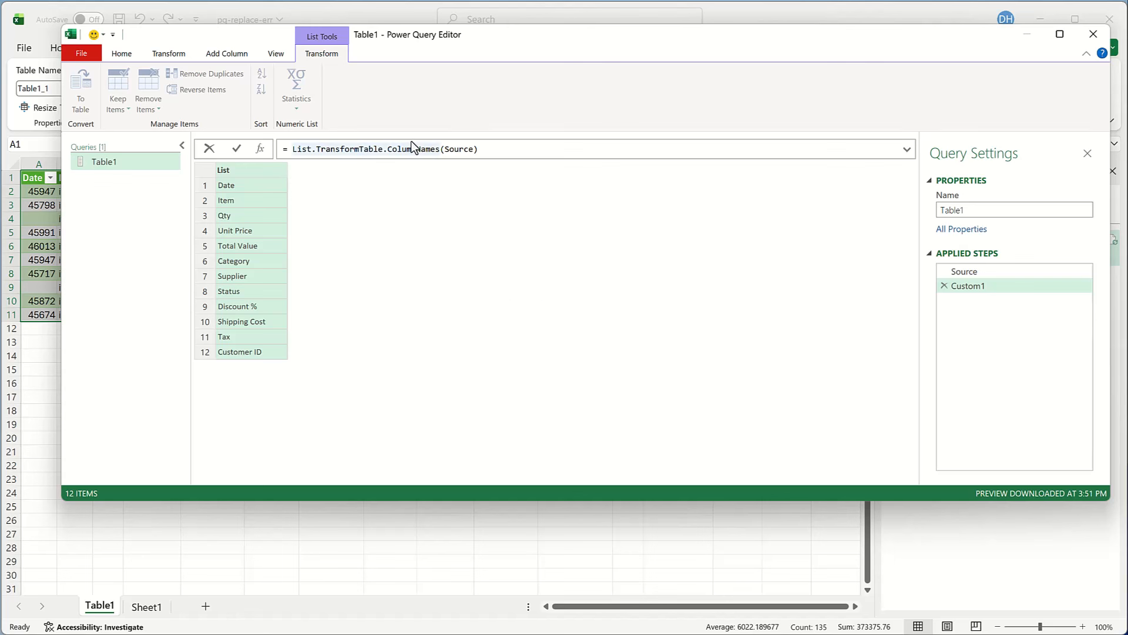
{"action": "type", "text": "("}
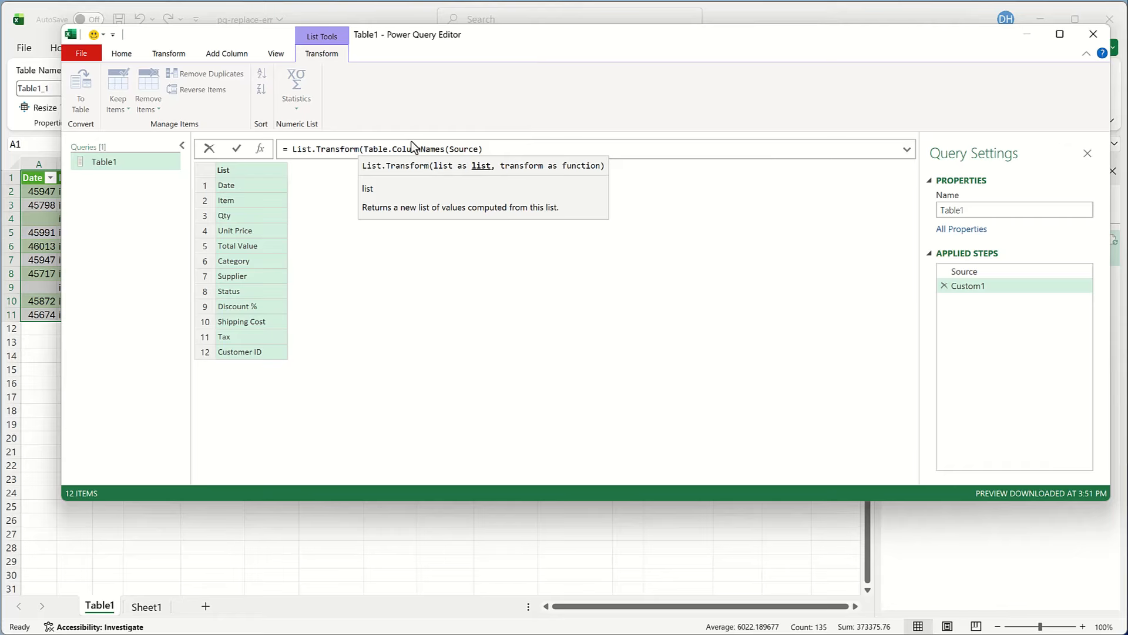
{"action": "left_click", "coordinate": [510, 150]}
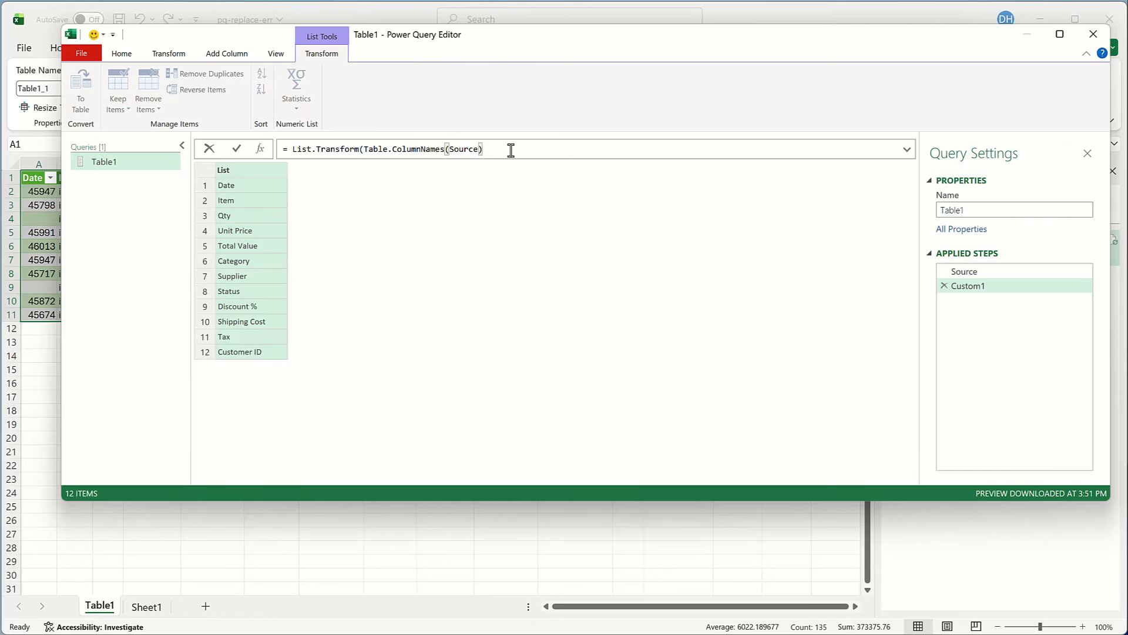
- Add each{_,null} as the second argument of List.Transform and apply the formula
{"action": "type", "text": ","}
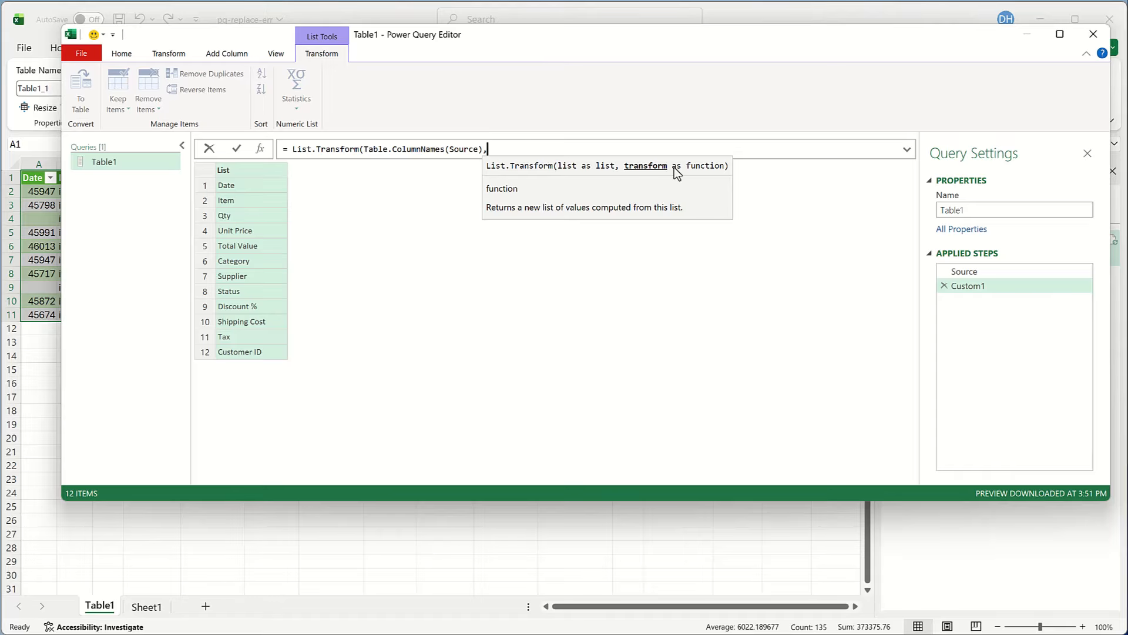
{"action": "type", "text": "each"}
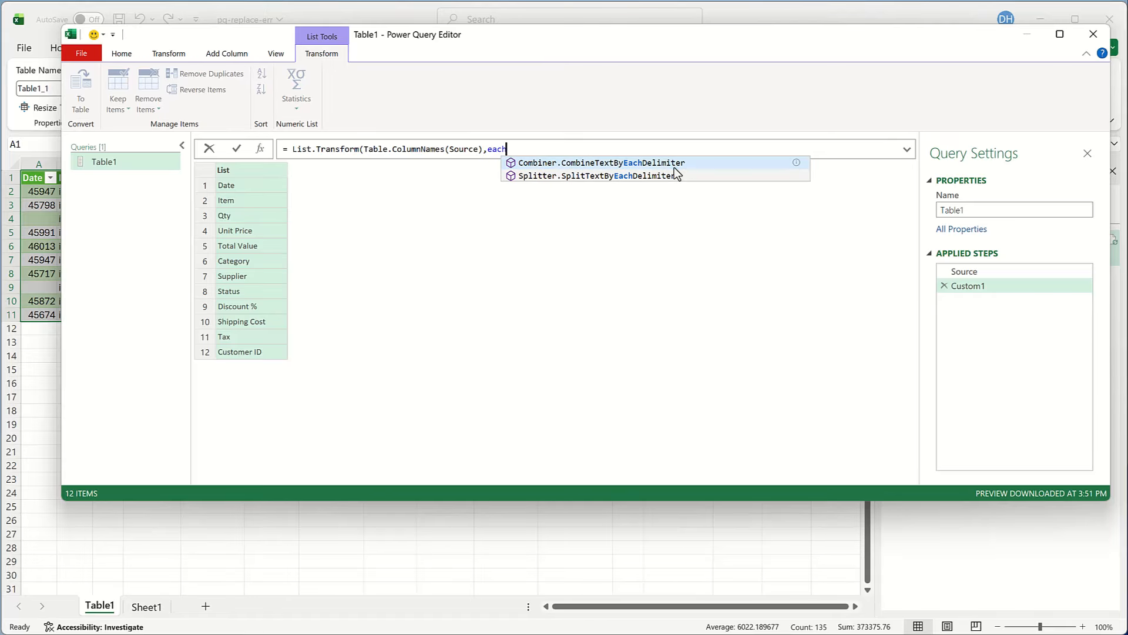
{"action": "key", "text": "Escape"}
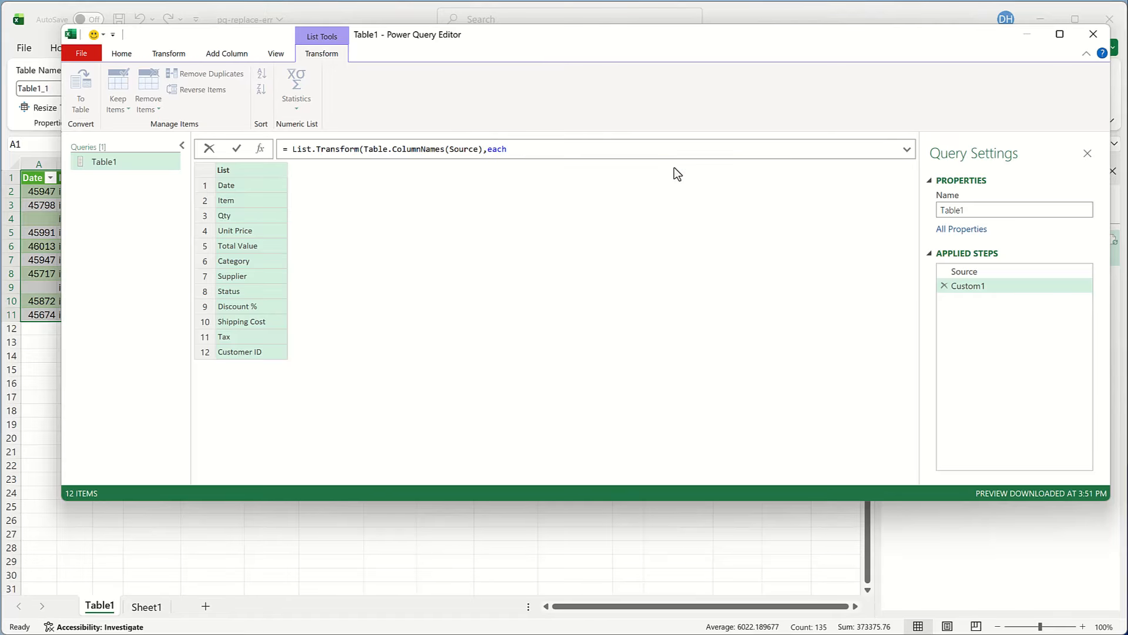
{"action": "type", "text": "{"}
{"action": "type", "text": "_."}
{"action": "type", "text": "null"}
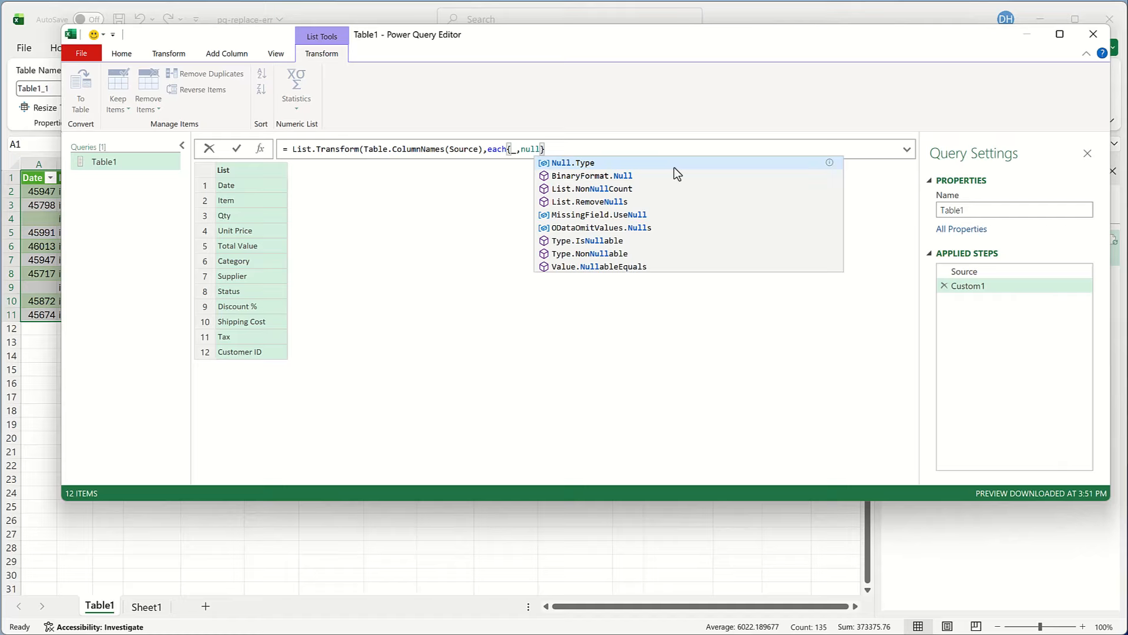
{"action": "double_click", "coordinate": [511, 150]}
{"action": "left_click", "coordinate": [532, 148]}
{"action": "left_click", "coordinate": [236, 148]}
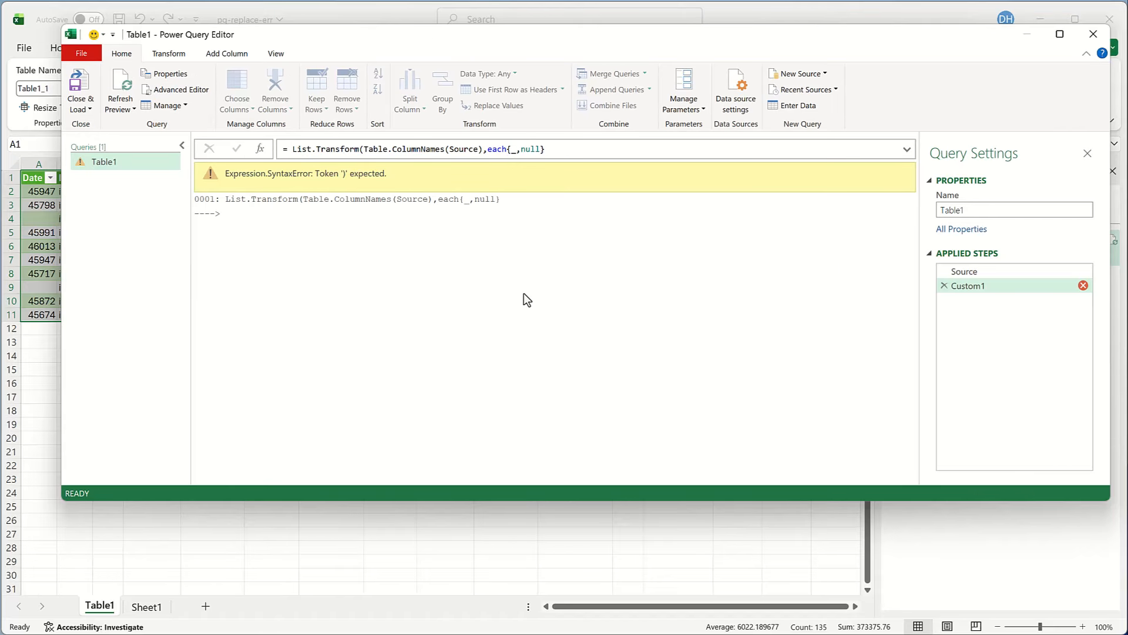
- Add the missing closing parenthesis to the List.Transform formula, apply it, and preview the first three nested lists
{"action": "left_click", "coordinate": [551, 149]}
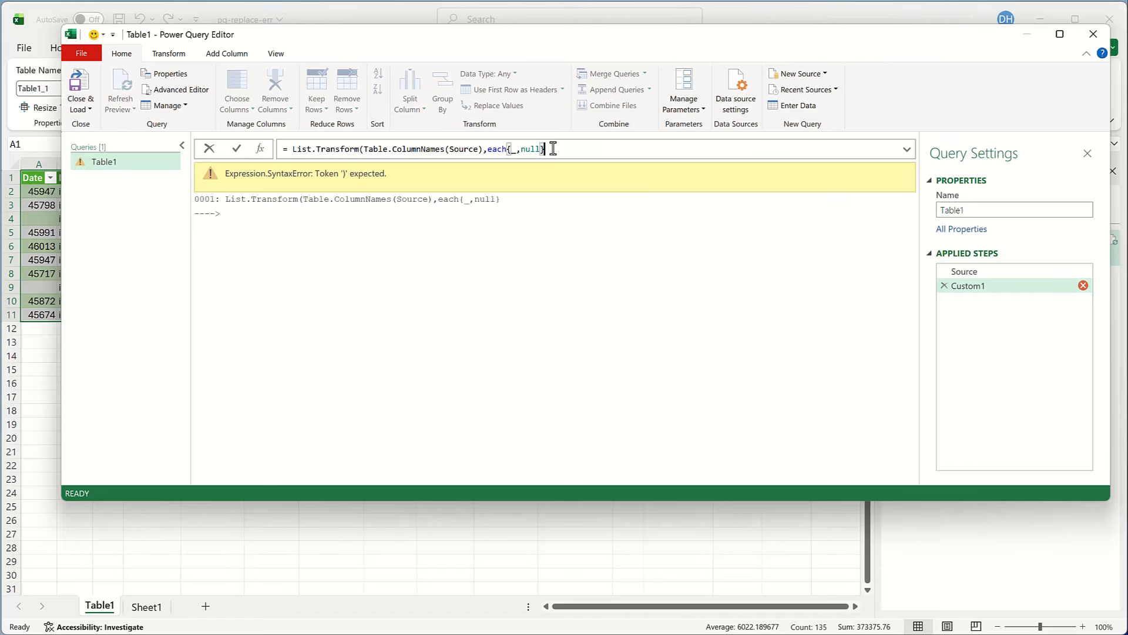
{"action": "type", "text": ")"}
{"action": "left_click", "coordinate": [244, 149]}
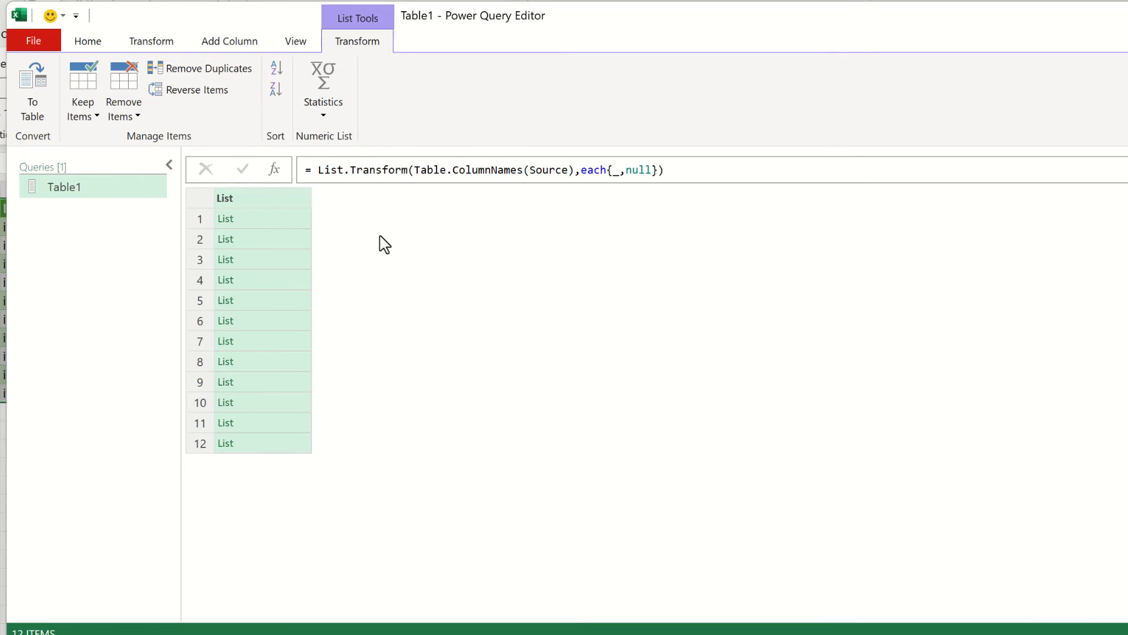
{"action": "left_click", "coordinate": [282, 223]}
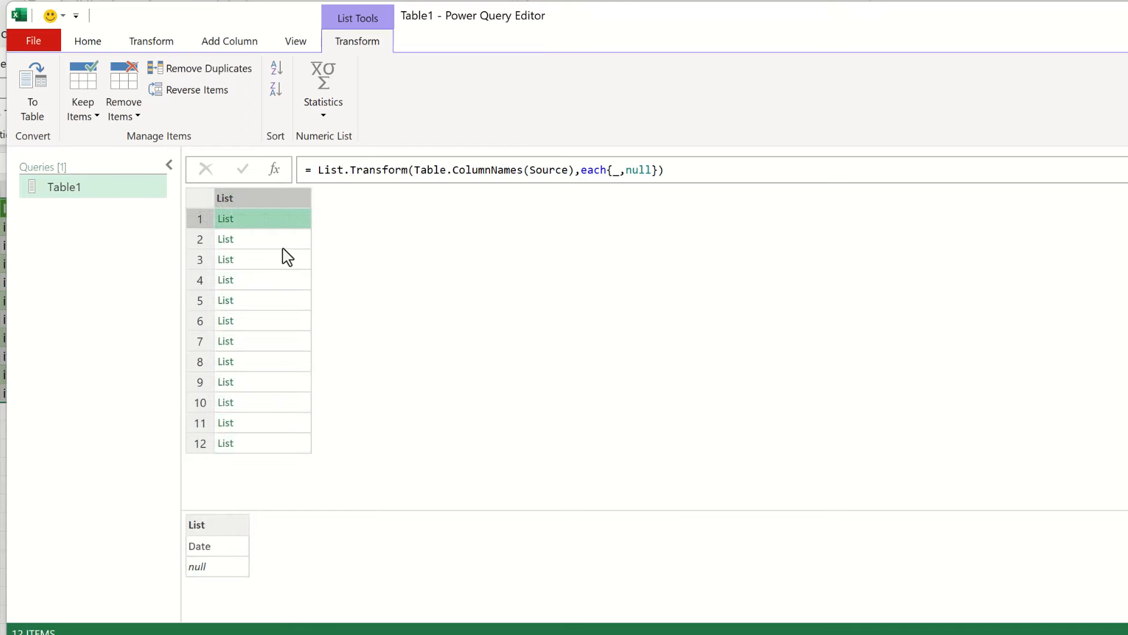
{"action": "left_click", "coordinate": [282, 246]}
{"action": "left_click", "coordinate": [281, 266]}
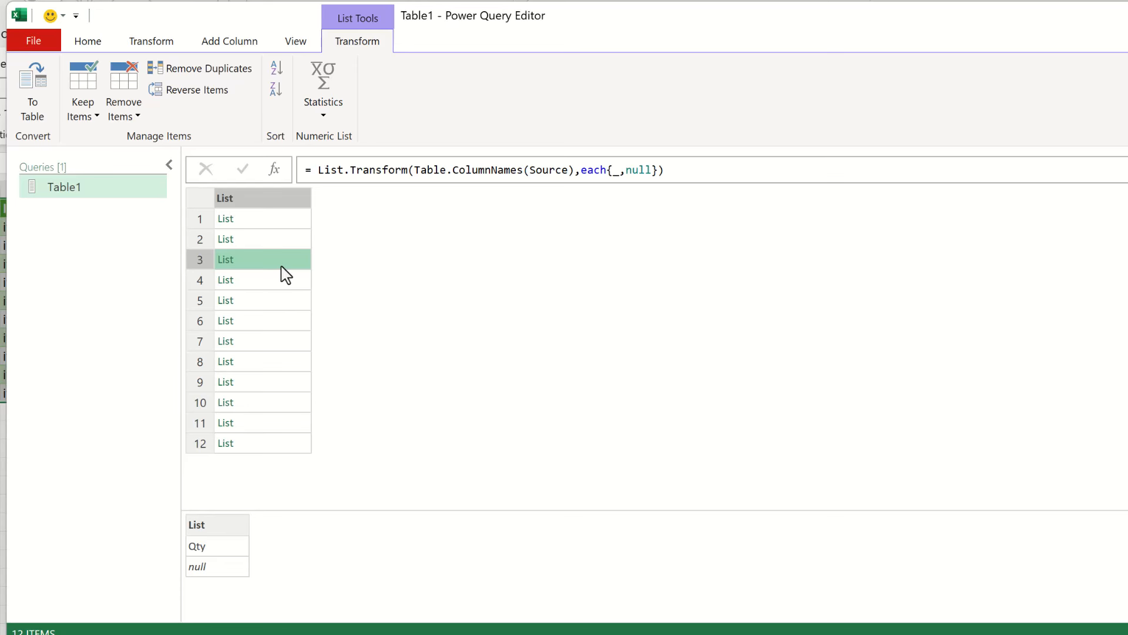
- Add a new query step after Custom1 and replace its formula with the Table.ReplaceErrorValues function
{"action": "left_click", "coordinate": [277, 171]}
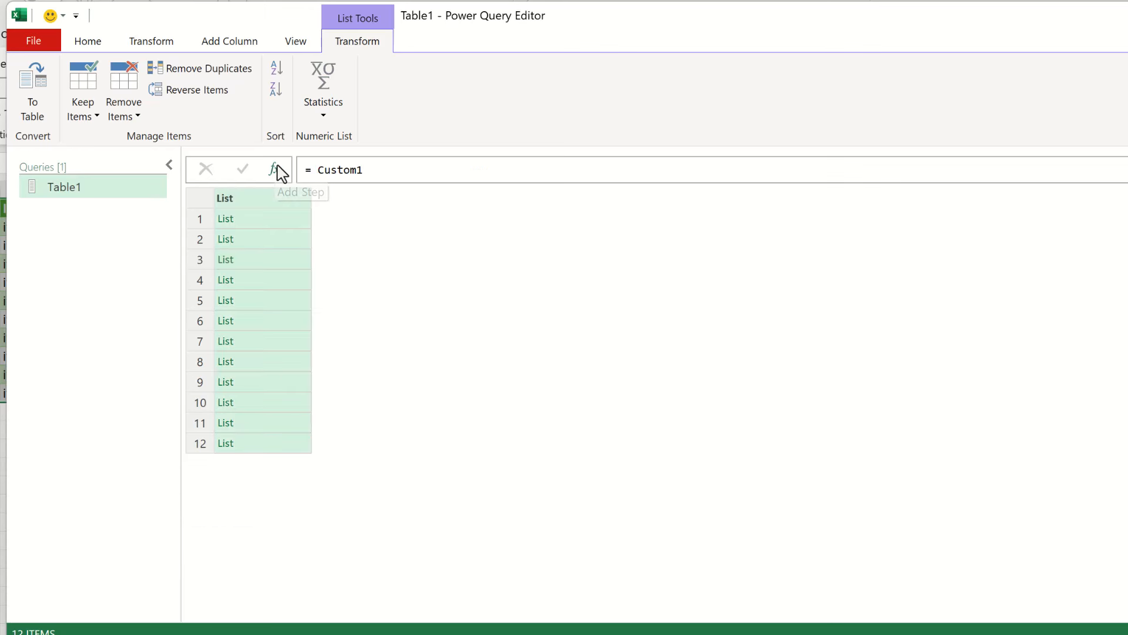
{"action": "double_click", "coordinate": [336, 169]}
{"action": "key", "text": "BackSpace"}
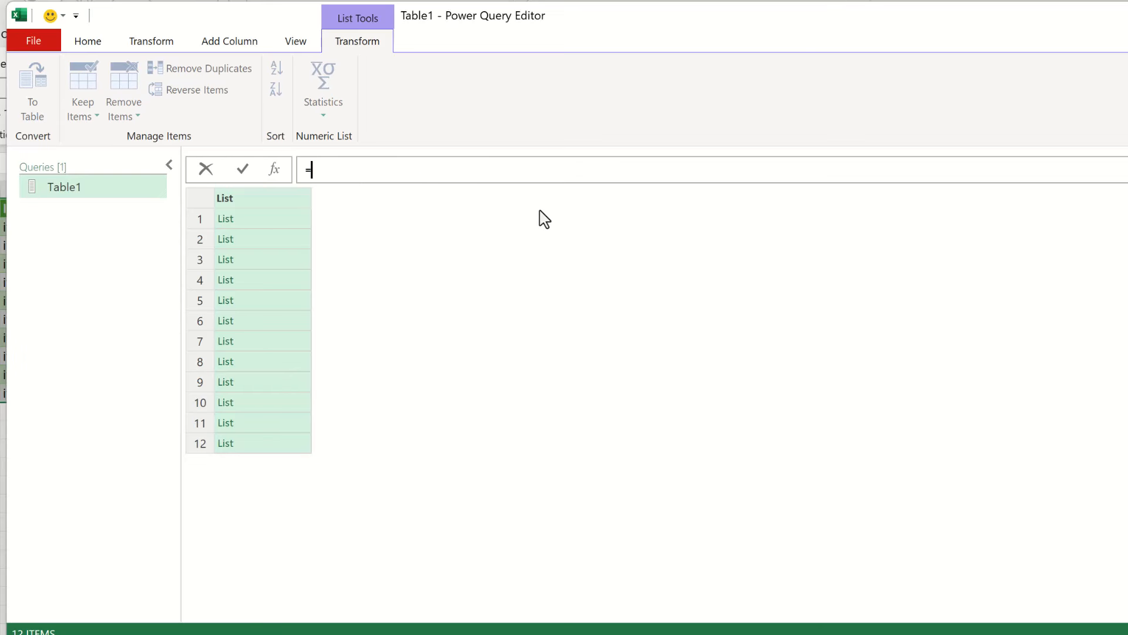
{"action": "type", "text": "Table"}
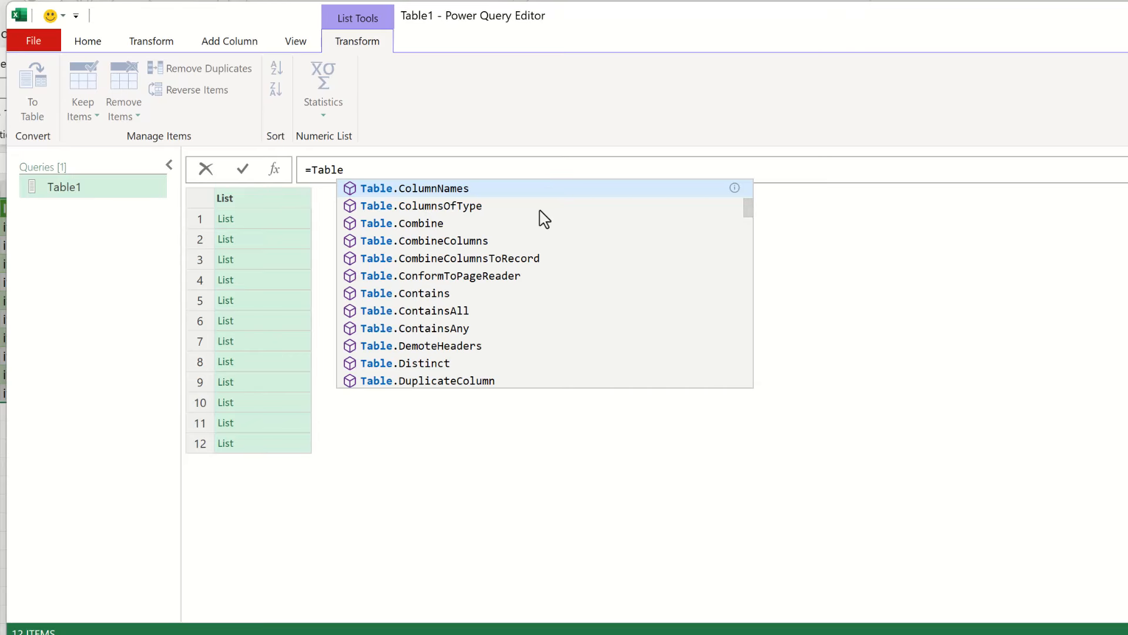
{"action": "type", "text": "R"}
{"action": "key", "text": "BackSpace"}
{"action": "key", "text": "BackSpace"}
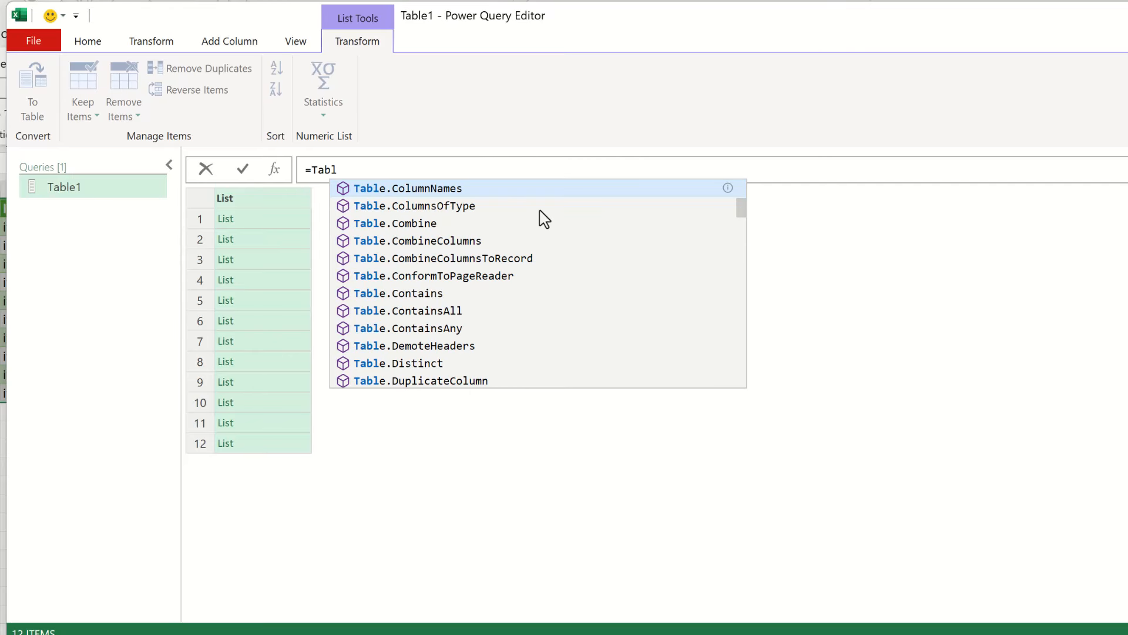
{"action": "type", "text": "e.Repl"}
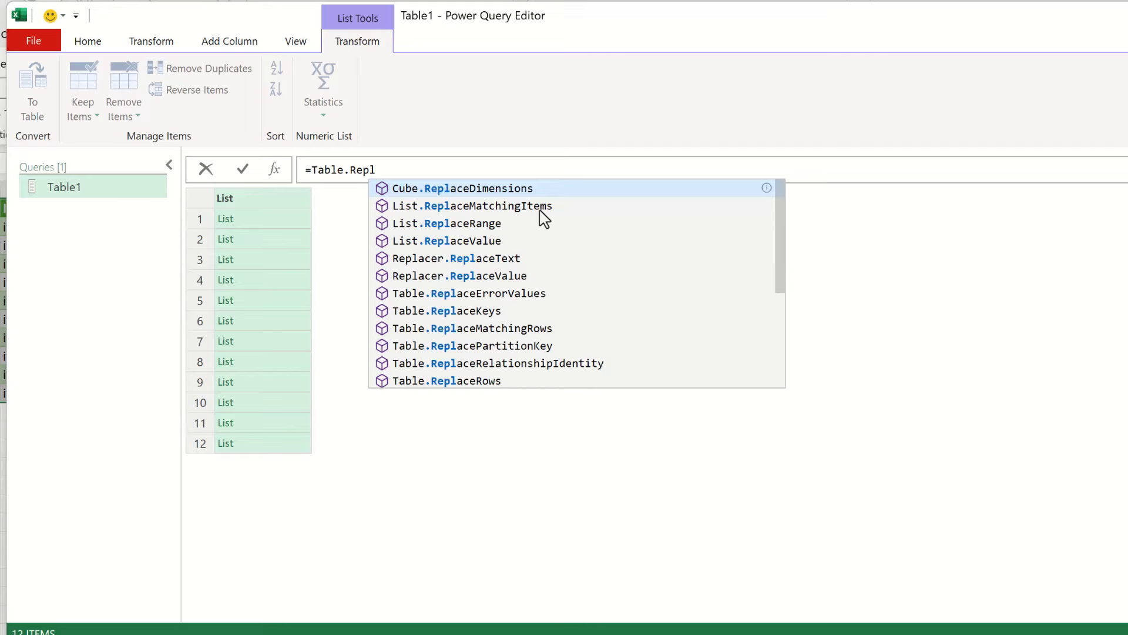
{"action": "left_click", "coordinate": [511, 292]}
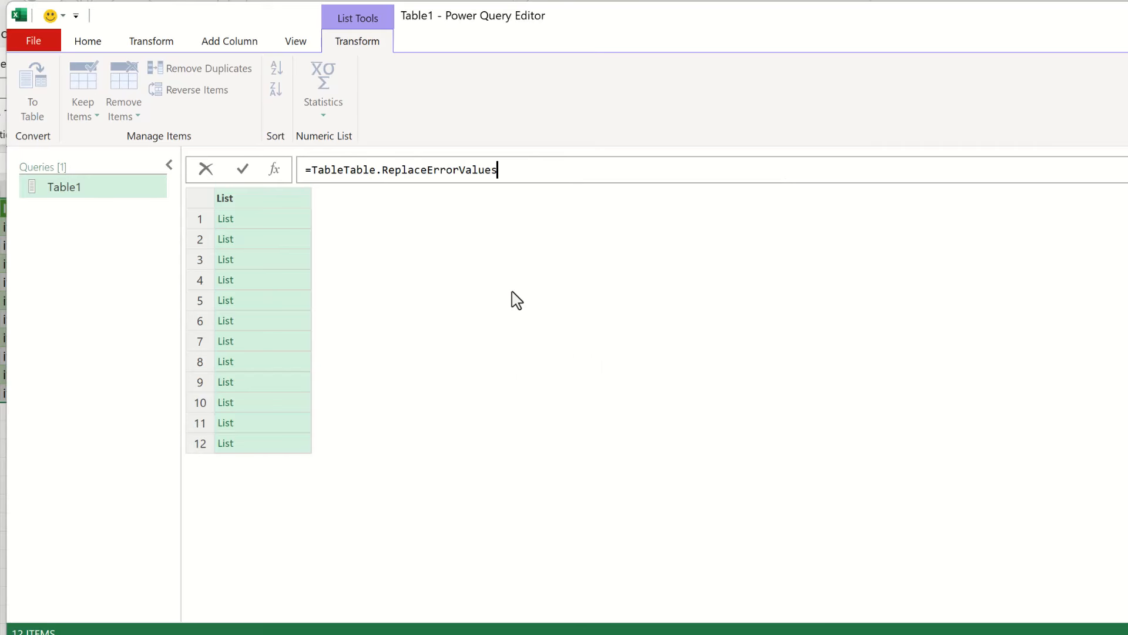
- Give the error-replacement function the arguments (Source,Custom1) and apply the formula
{"action": "type", "text": "(Sour"}
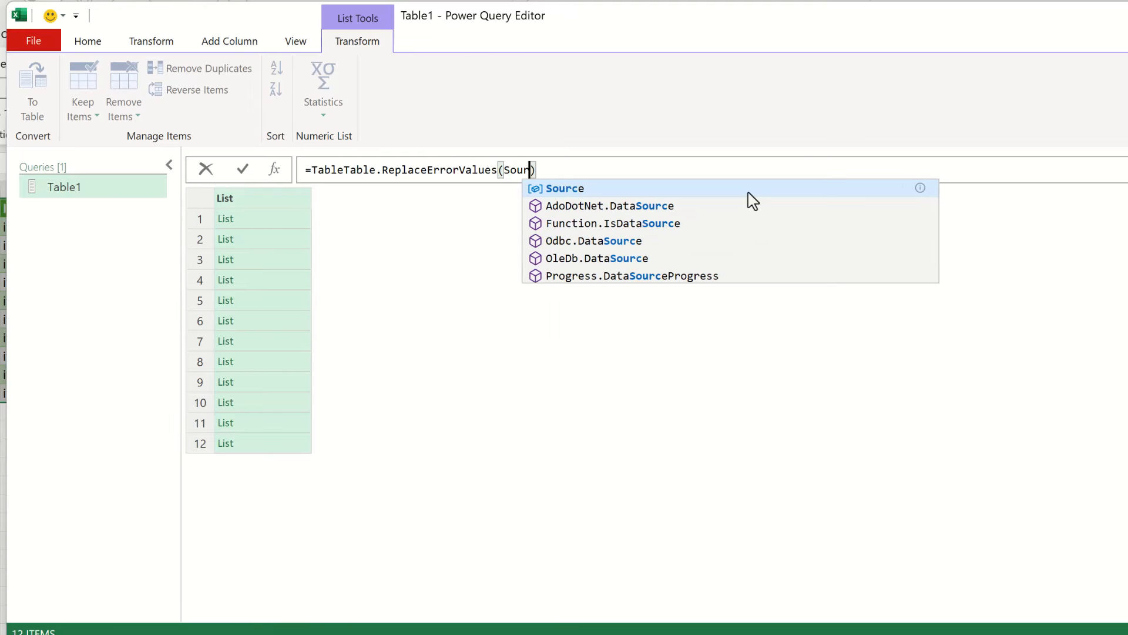
{"action": "type", "text": "c"}
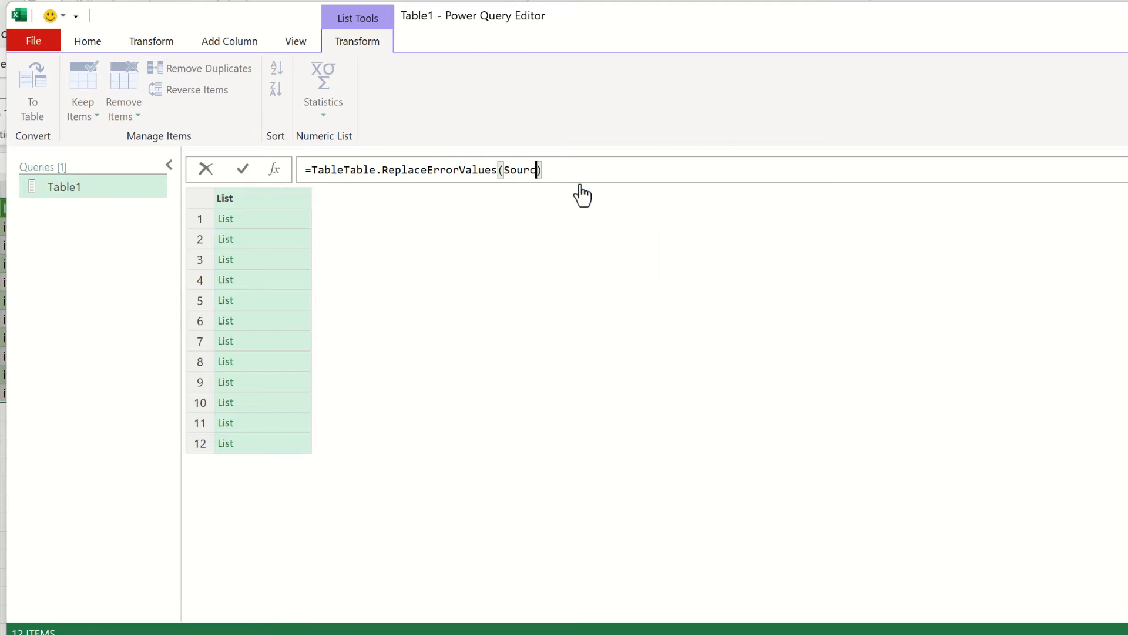
{"action": "type", "text": "e,"}
{"action": "type", "text": "Custom"}
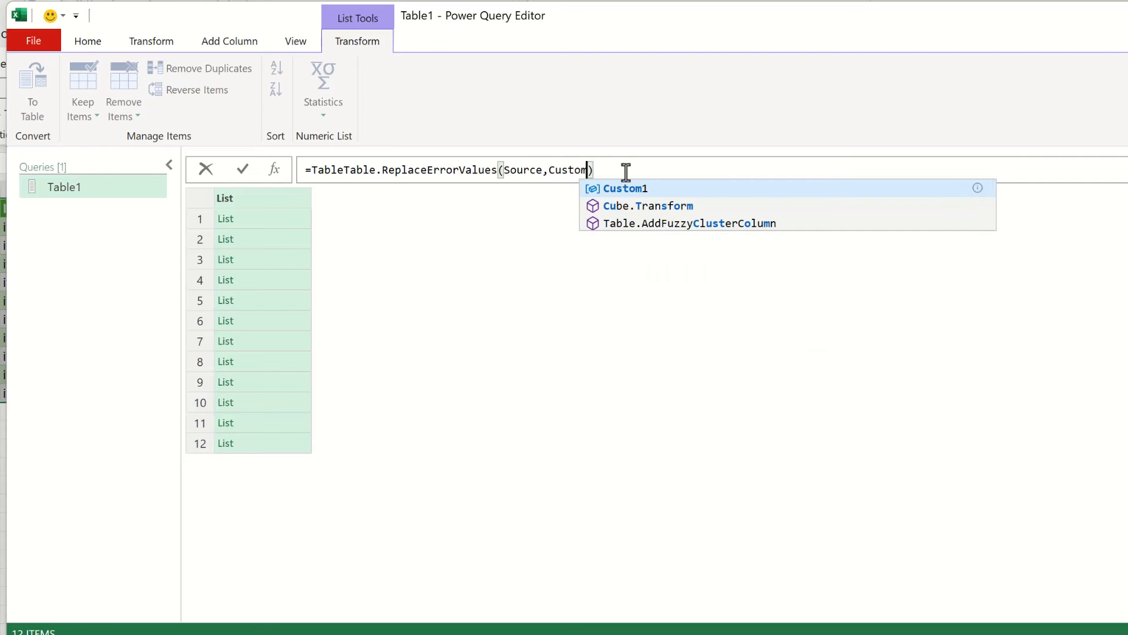
{"action": "left_click", "coordinate": [629, 193]}
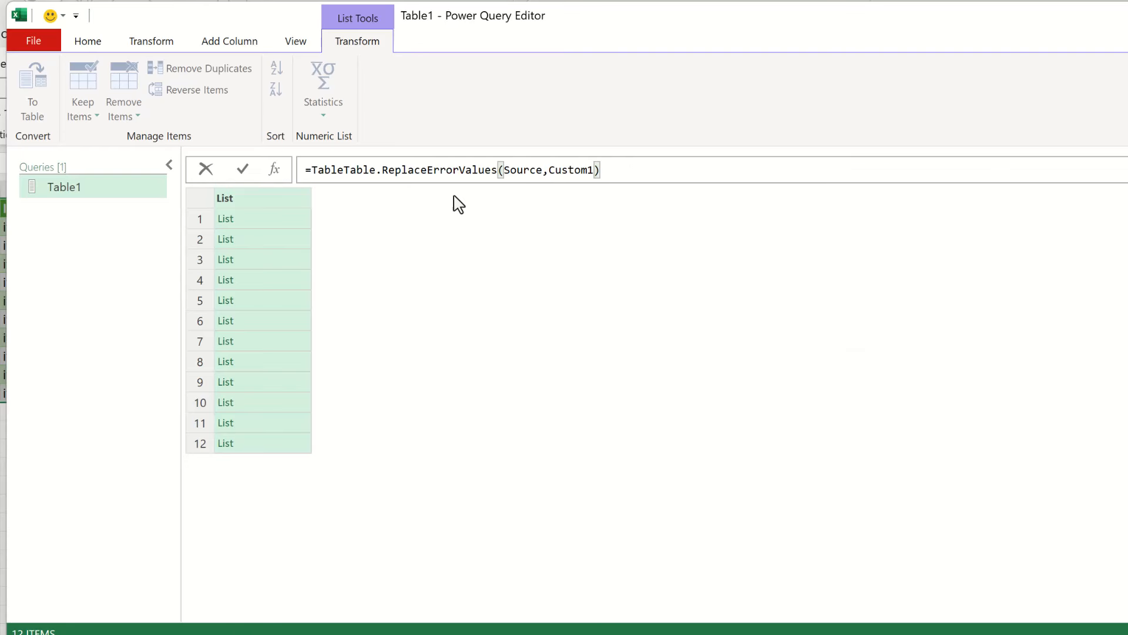
{"action": "left_click", "coordinate": [243, 171]}
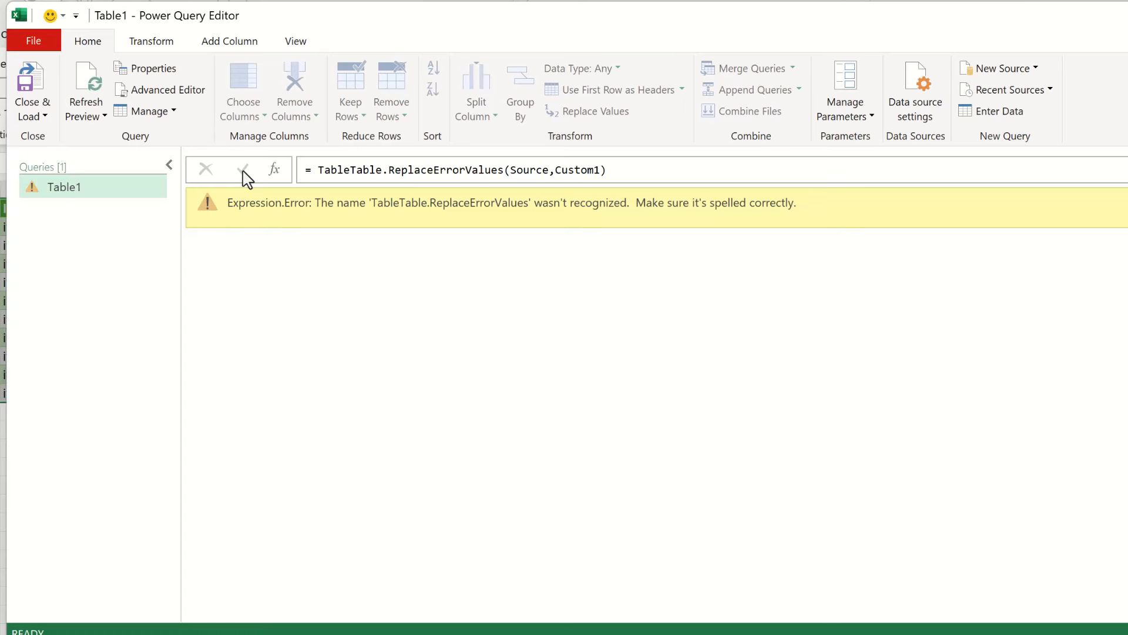
- Correct the formula to = Table.ReplaceErrorValues(Source,Custom1), apply it, and load the query back into the workbook
{"action": "left_click", "coordinate": [350, 169]}
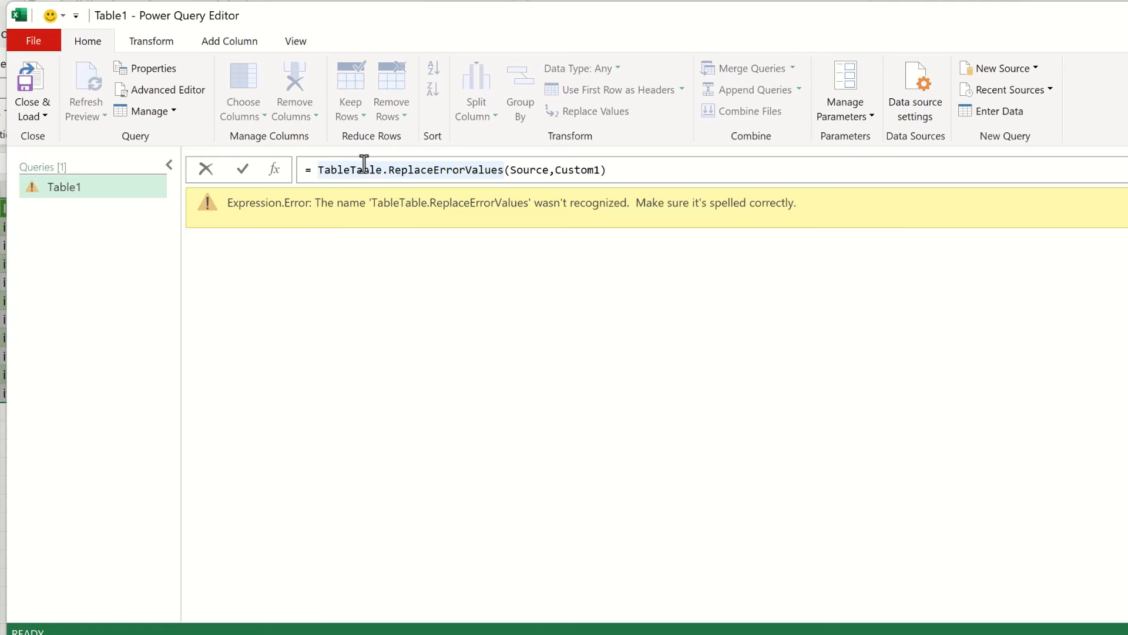
{"action": "key", "text": "Delete"}
{"action": "key", "text": "Delete"}
{"action": "key", "text": "Delete"}
{"action": "key", "text": "Delete"}
{"action": "key", "text": "Delete"}
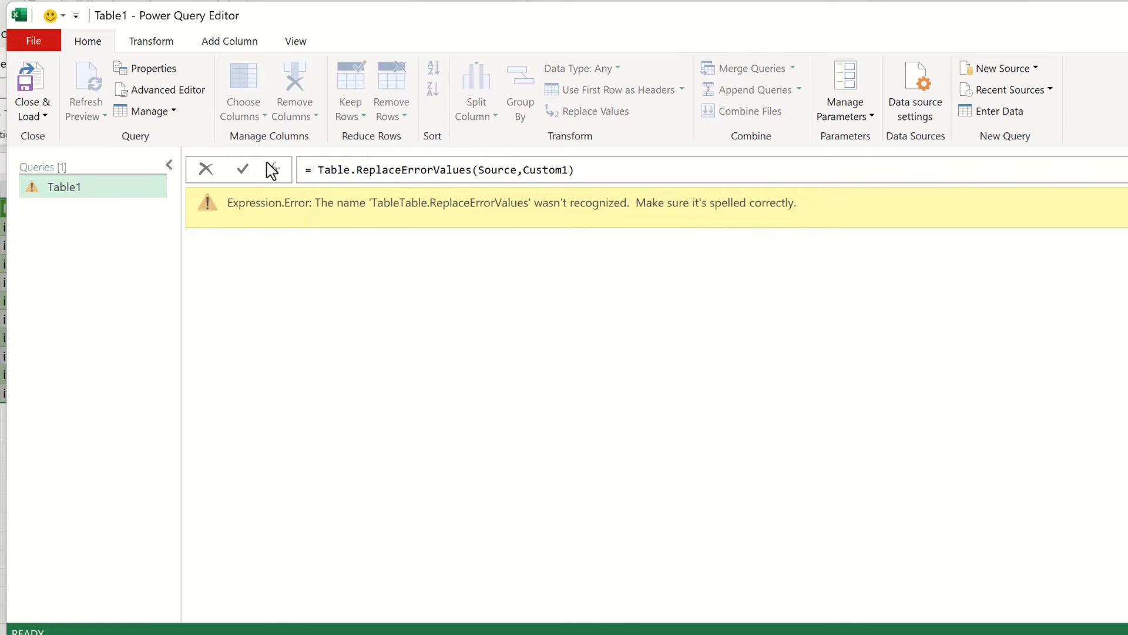
{"action": "left_click", "coordinate": [245, 170]}
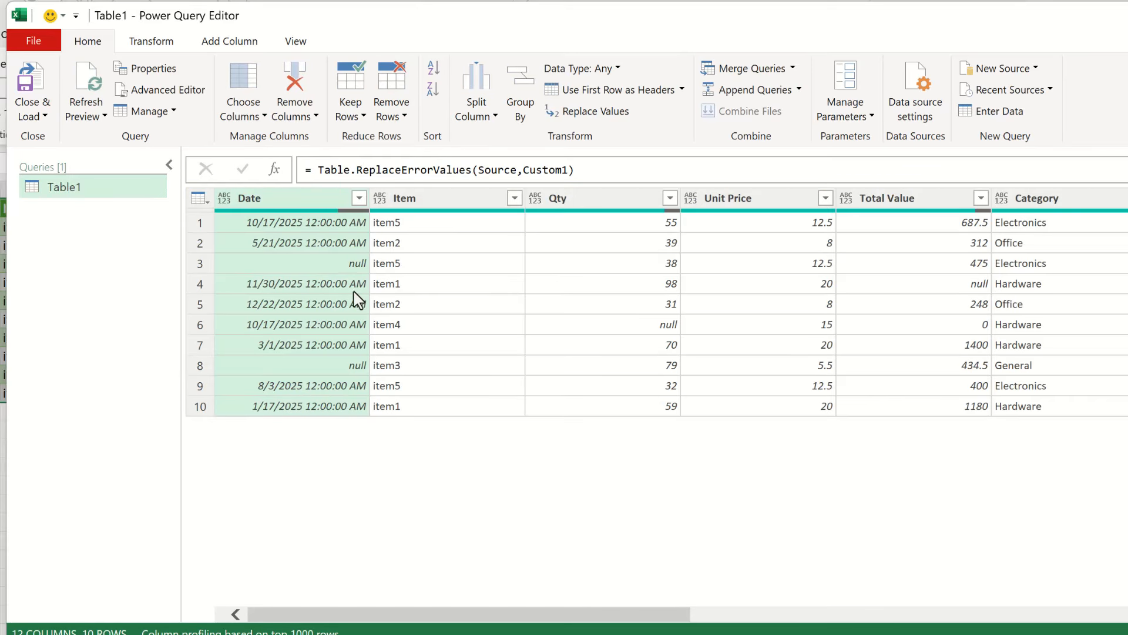
{"action": "left_click", "coordinate": [33, 88]}
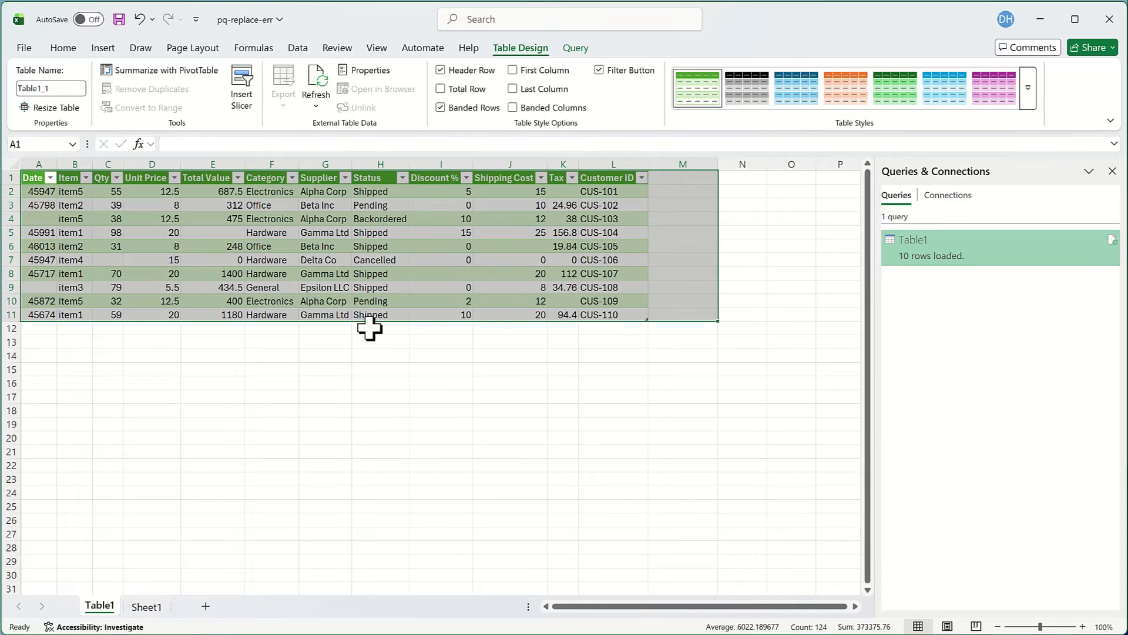
- Insert a new blank column before the Supplier column in the source table on Sheet1
{"action": "left_click", "coordinate": [213, 574]}
{"action": "left_click", "coordinate": [147, 606]}
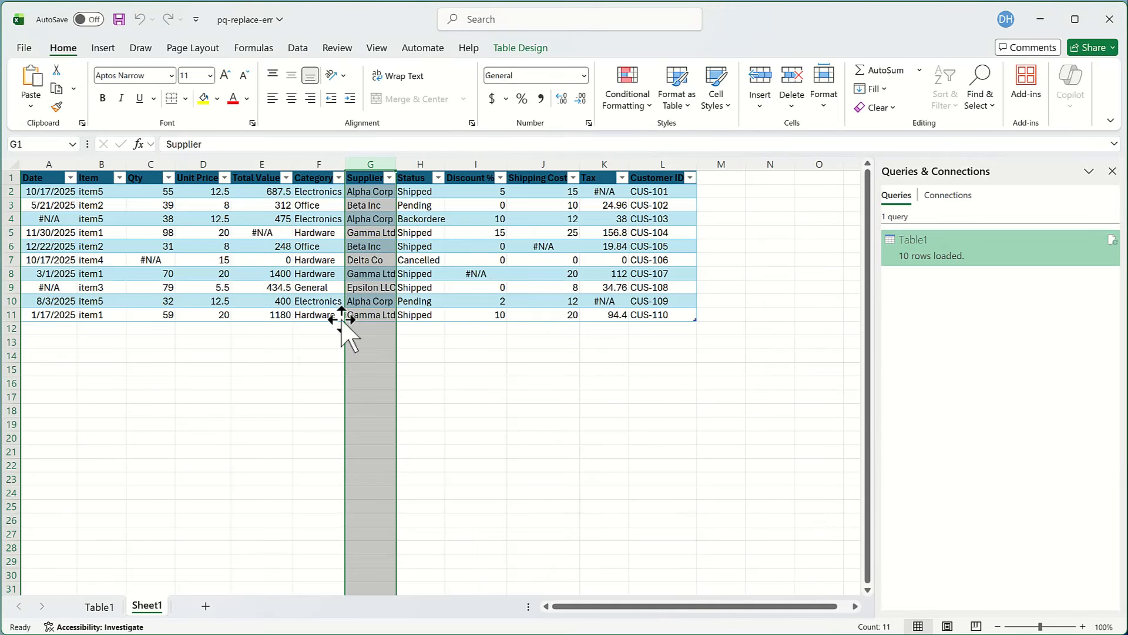
{"action": "right_click", "coordinate": [376, 164]}
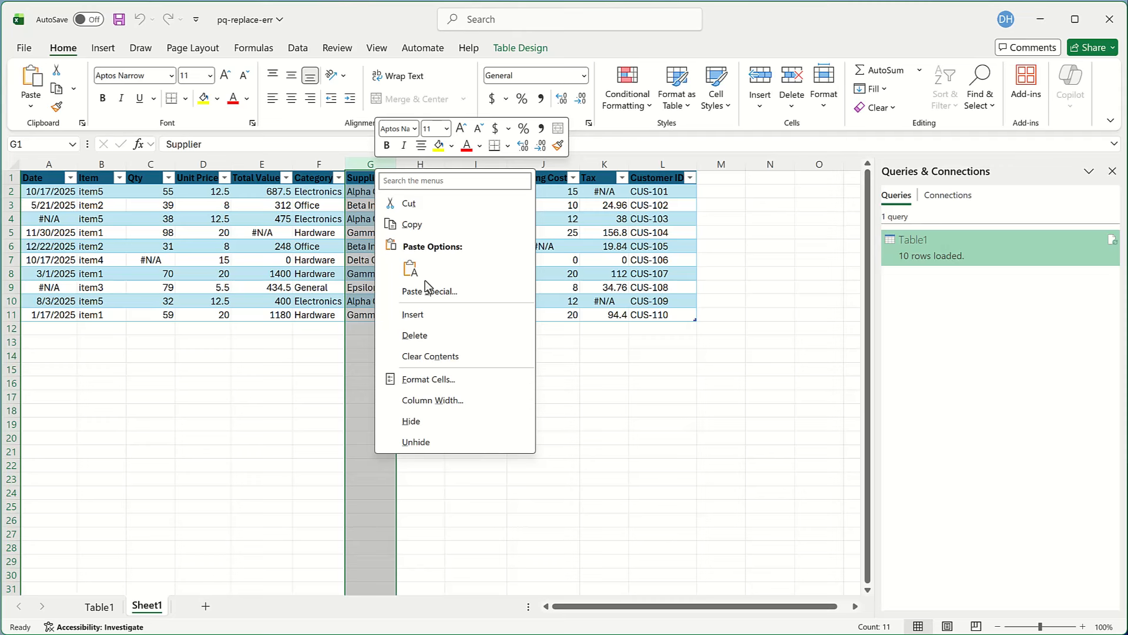
{"action": "left_click", "coordinate": [421, 314]}
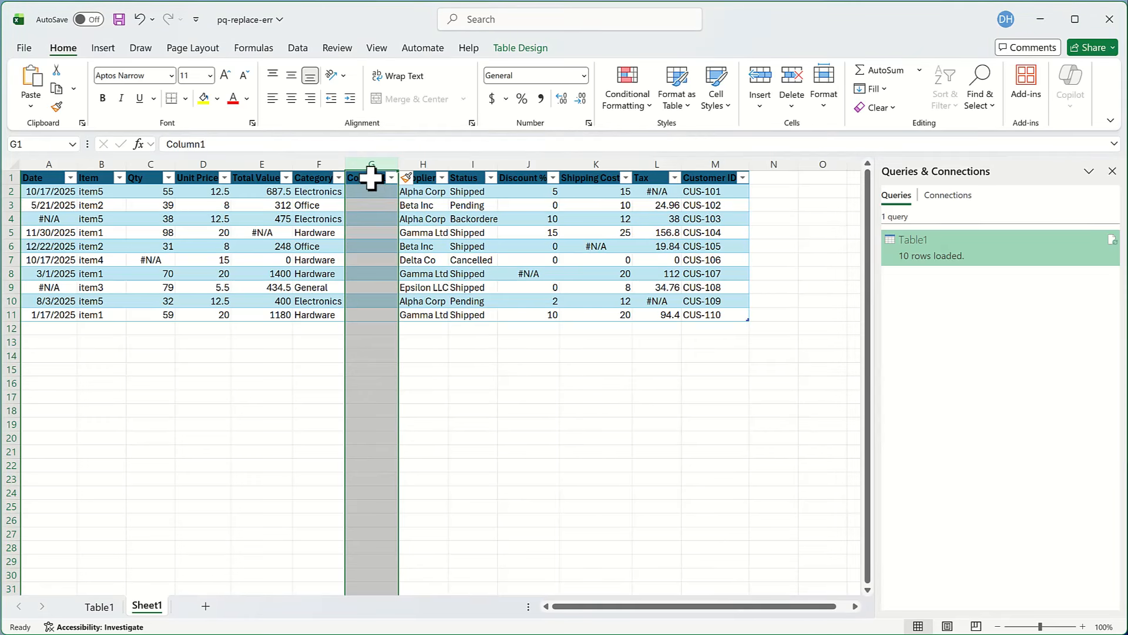
- Rename the new column's header to Warehouse and fill all its data rows, G2 to G11, with ABC
{"action": "double_click", "coordinate": [371, 177]}
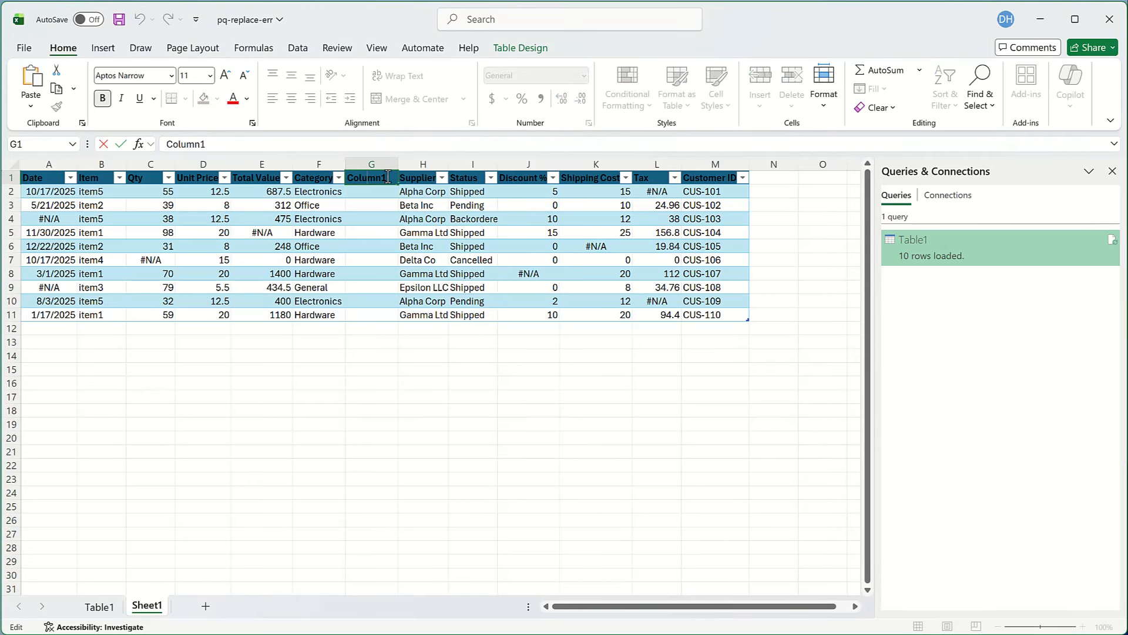
{"action": "left_click_drag", "start_coordinate": [388, 177], "coordinate": [347, 180]}
{"action": "type", "text": "Warehouse"}
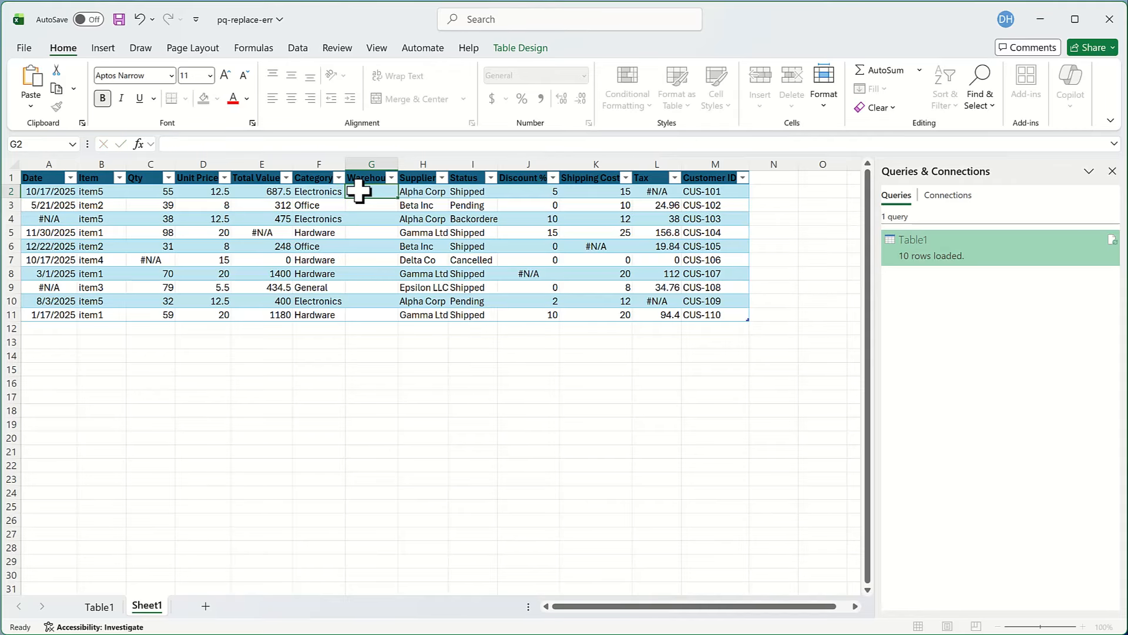
{"action": "left_click_drag", "start_coordinate": [360, 191], "coordinate": [383, 317]}
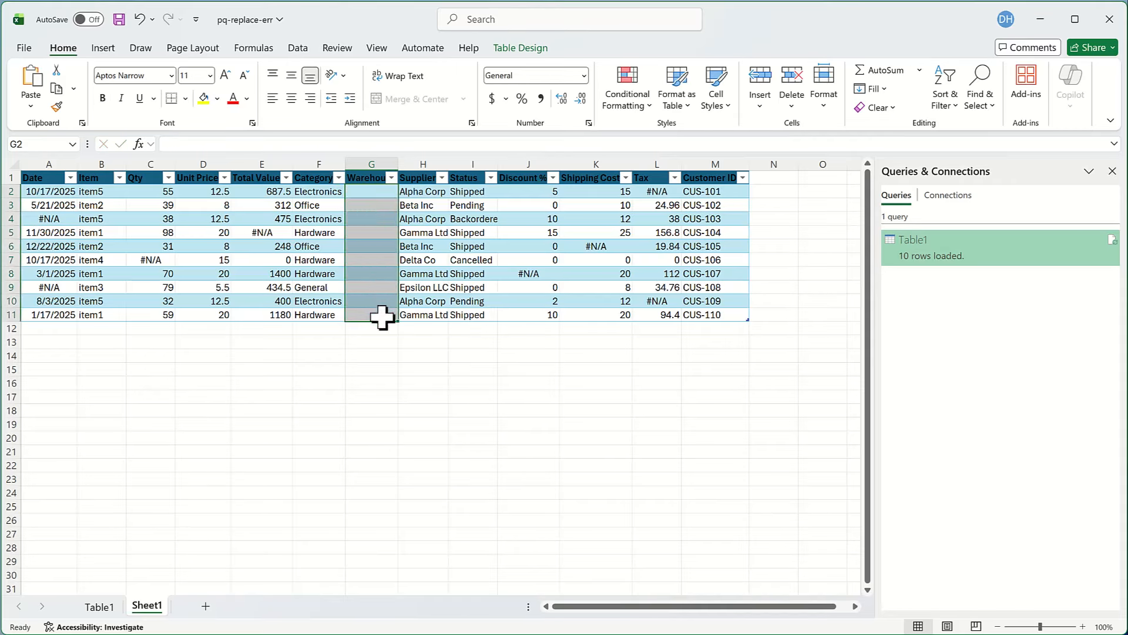
{"action": "type", "text": "ABC"}
{"action": "key", "text": "ctrl+Return"}
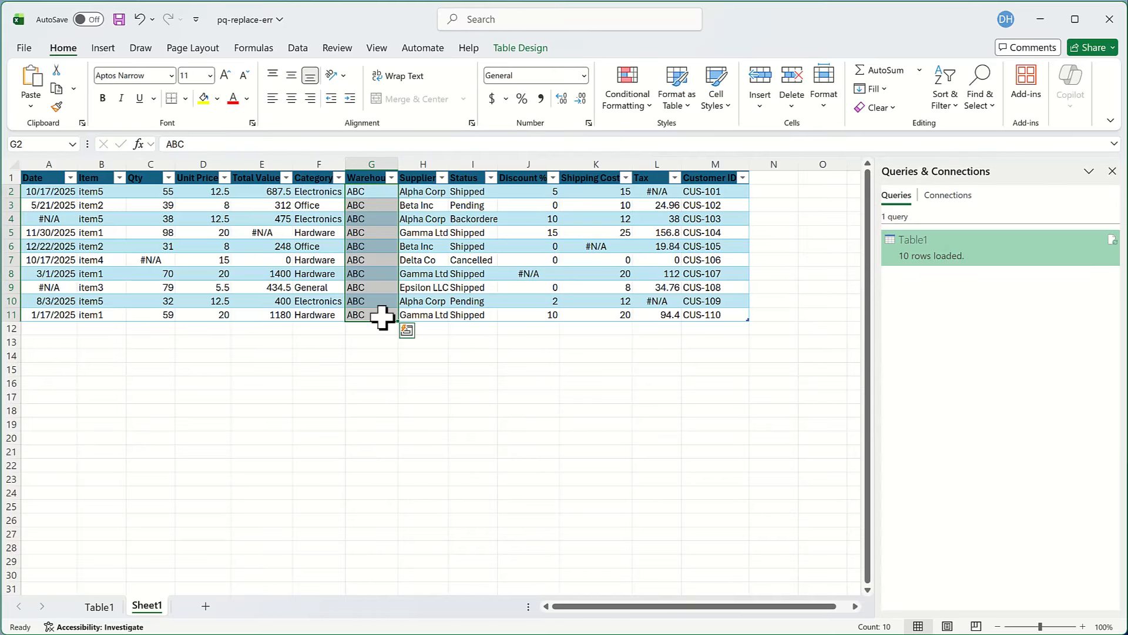
- Refresh the query output table on the Table1 sheet to bring in the added Warehouse column
{"action": "left_click", "coordinate": [97, 606]}
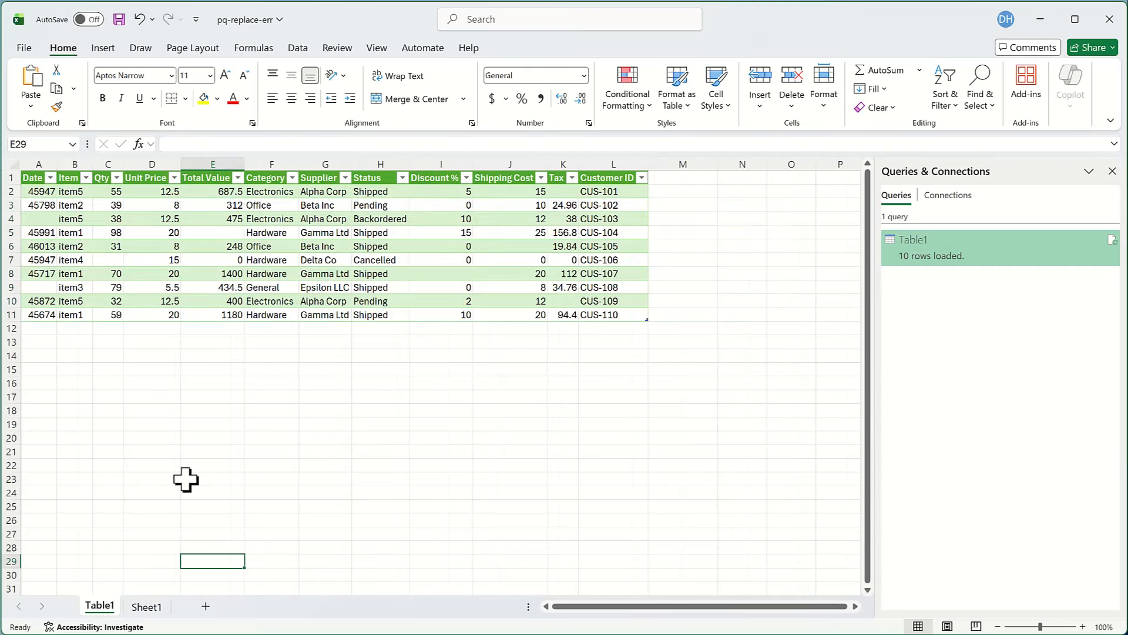
{"action": "right_click", "coordinate": [916, 254]}
{"action": "right_click", "coordinate": [284, 259]}
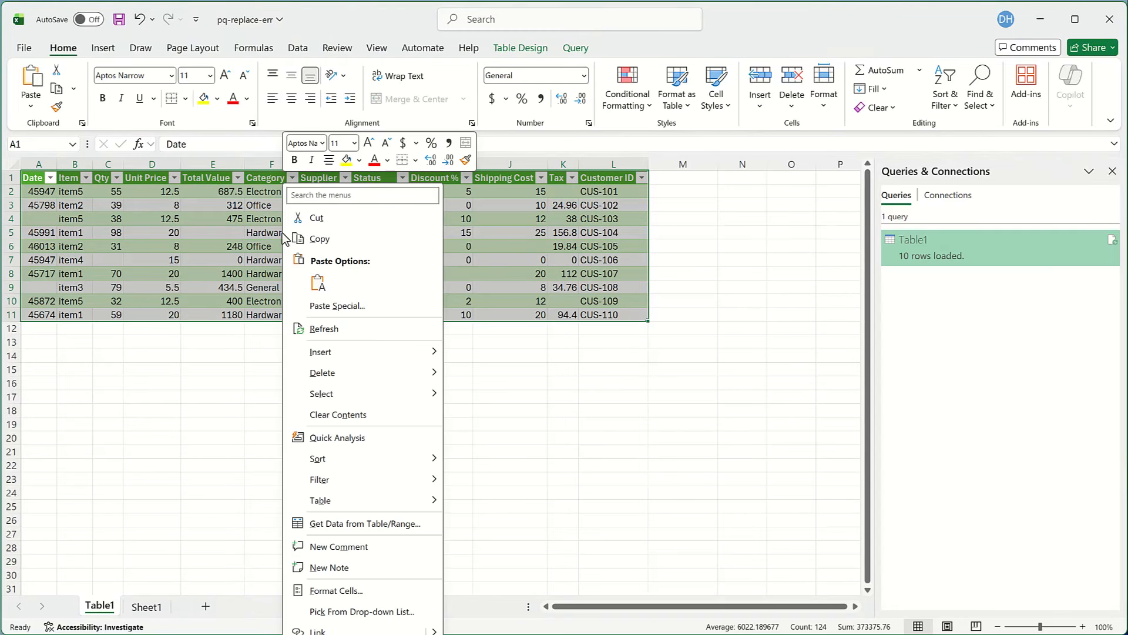
{"action": "left_click", "coordinate": [322, 329]}
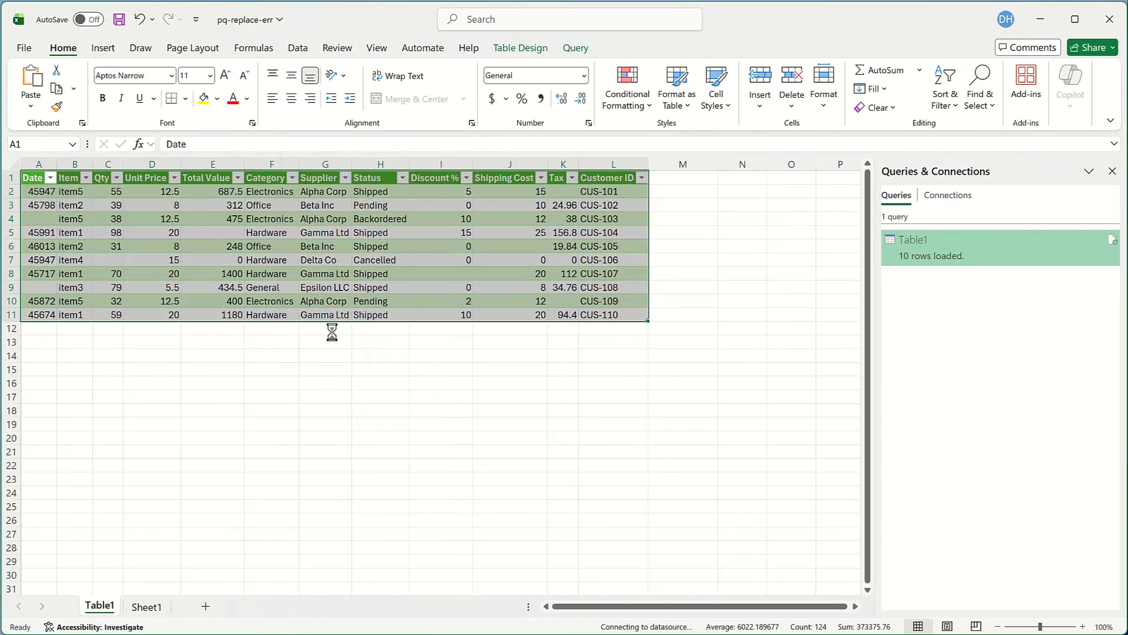
{"action": "left_click", "coordinate": [329, 330]}
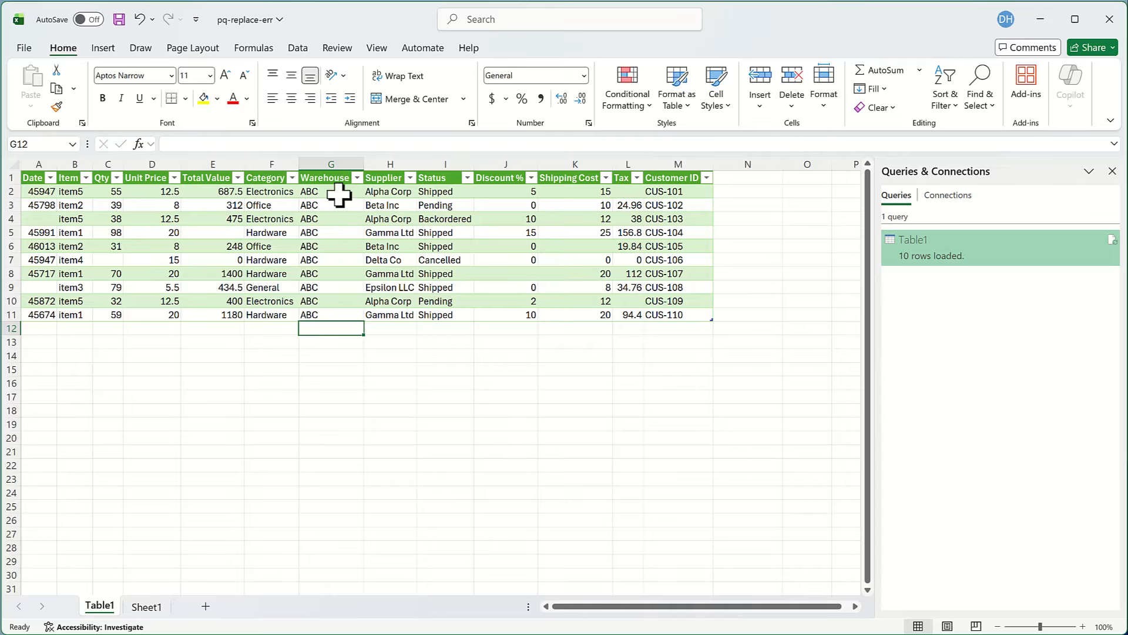
- On Sheet1, copy the #N/A error from the Discount % cell J8 into the Category cell F4
{"action": "left_click", "coordinate": [146, 607]}
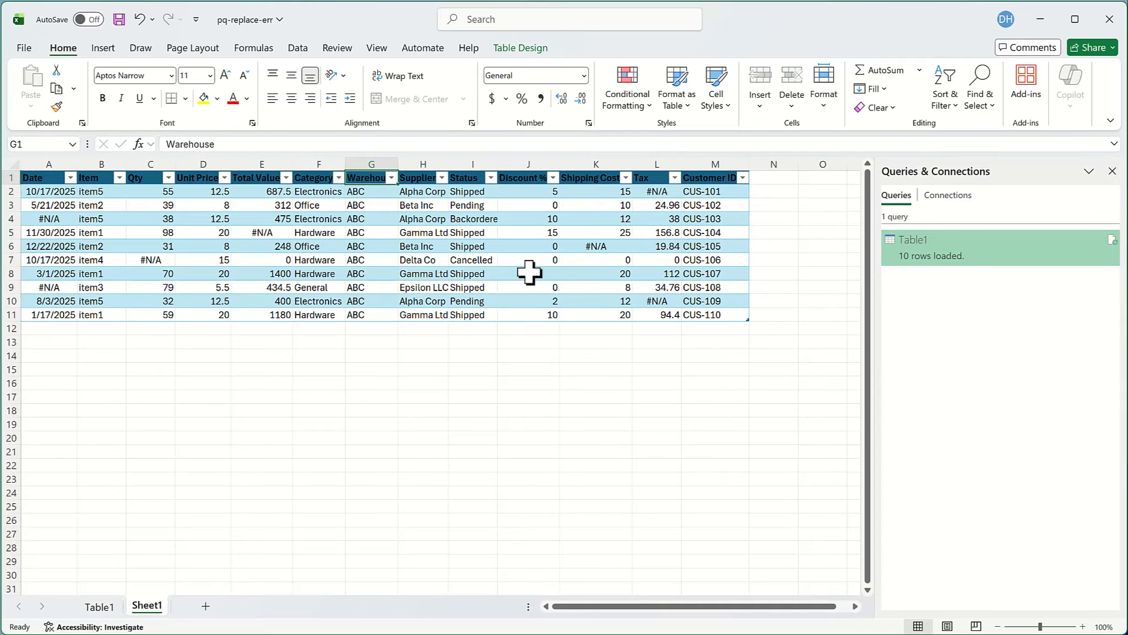
{"action": "left_click", "coordinate": [529, 272]}
{"action": "key", "text": "ctrl+c"}
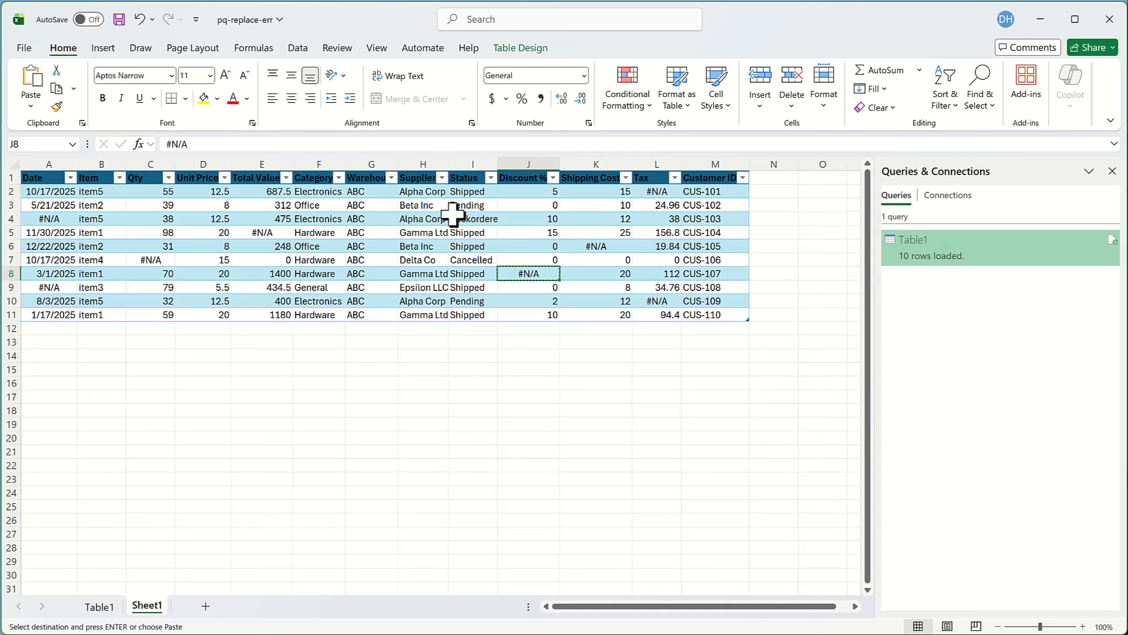
{"action": "left_click", "coordinate": [319, 220]}
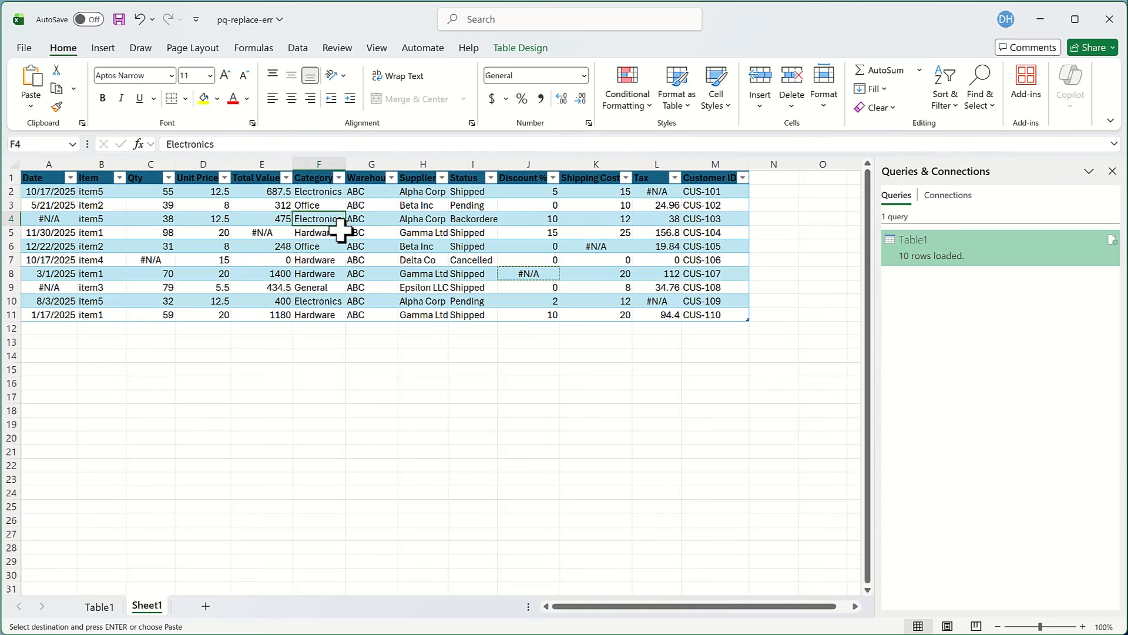
{"action": "key", "text": "ctrl+v"}
{"action": "double_click", "coordinate": [373, 296]}
{"action": "left_click", "coordinate": [373, 301]}
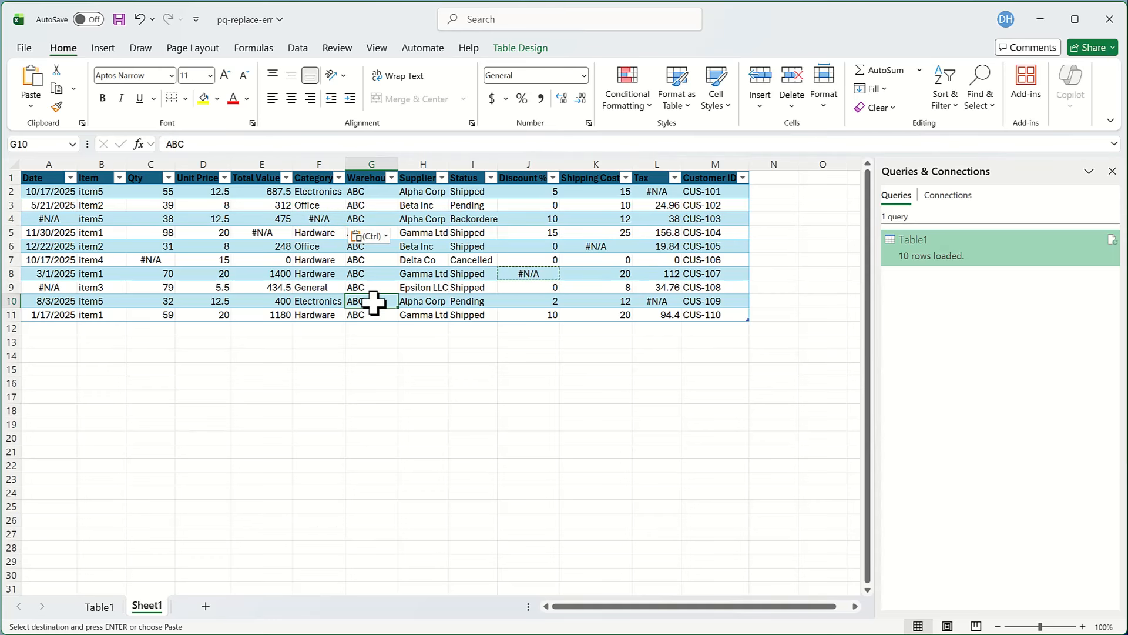
{"action": "left_click", "coordinate": [423, 341]}
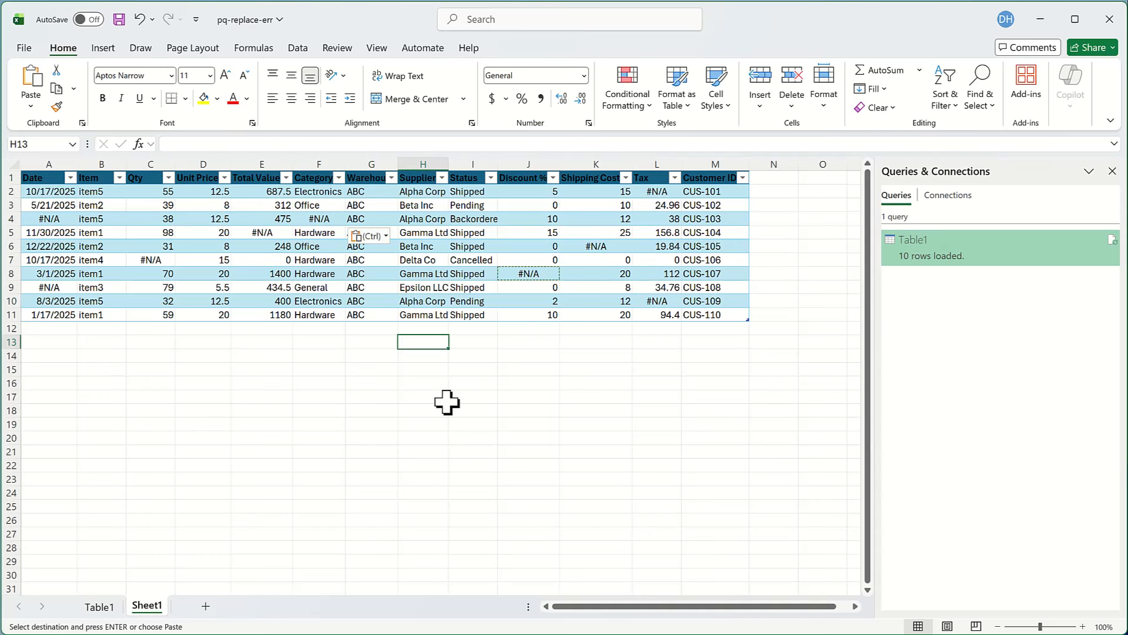
- Refresh the Table1 output again to process the error added to the Category column
{"action": "left_click", "coordinate": [99, 606]}
{"action": "right_click", "coordinate": [287, 264]}
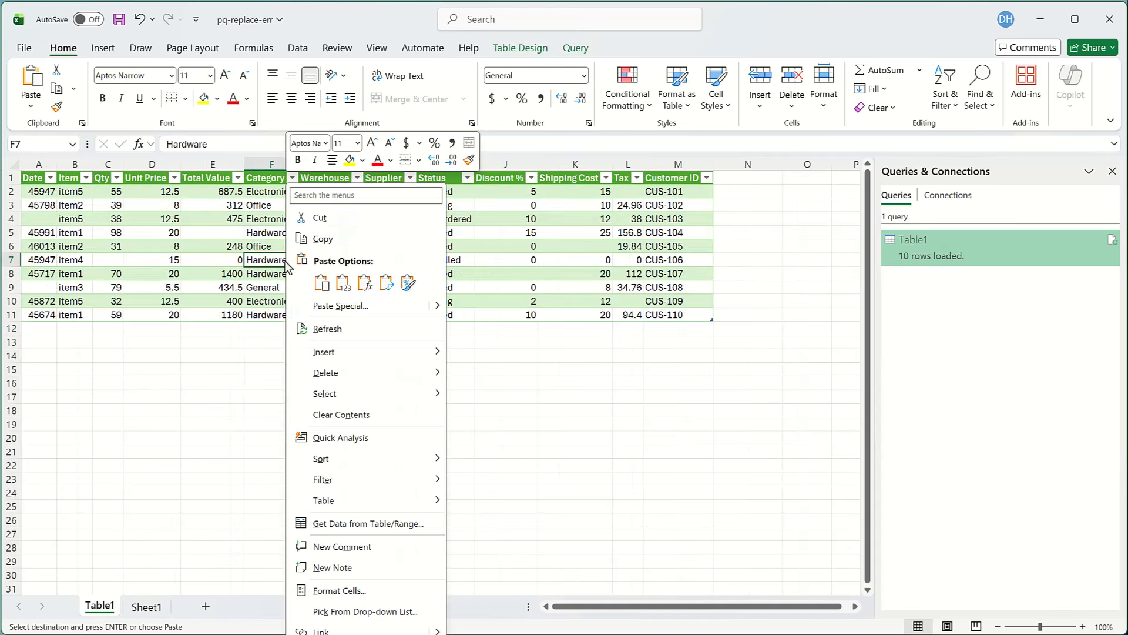
{"action": "left_click", "coordinate": [356, 333]}
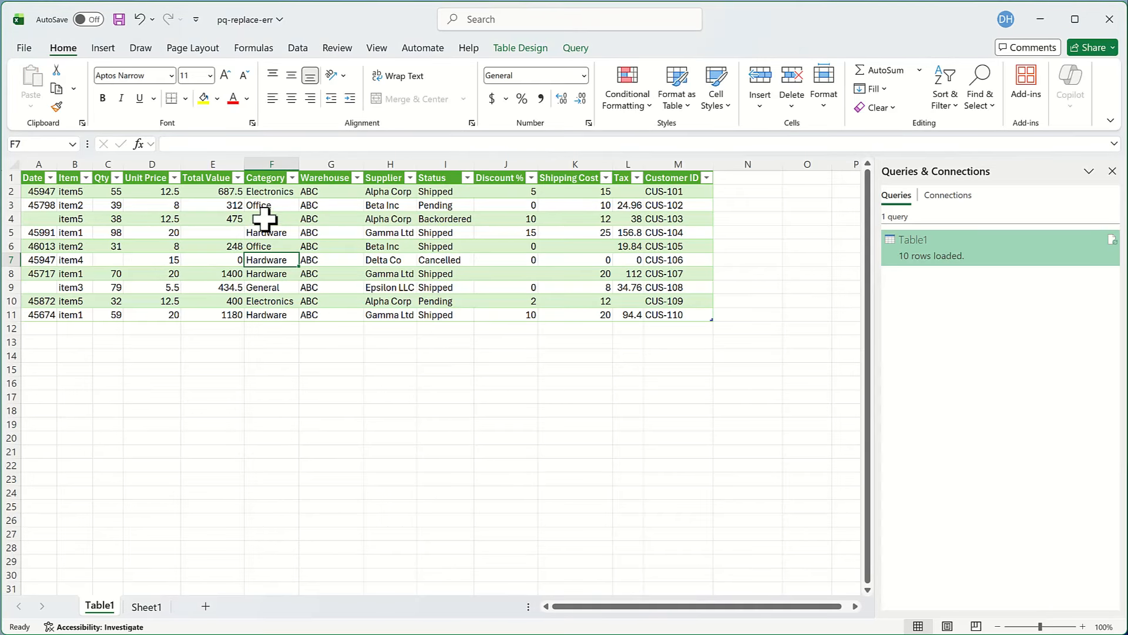